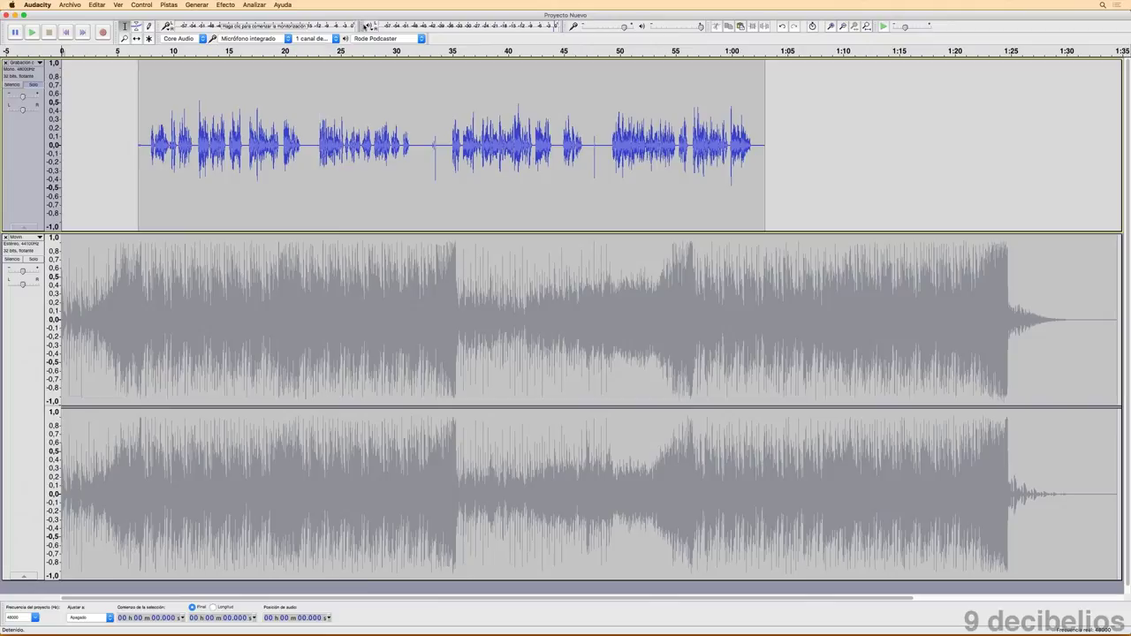
Undock the playback level meter, enlarge it into a wide vertical meter and place it over the tracks just past the end of the voice clip
{"action": "left_click_drag", "start_coordinate": [363, 26], "coordinate": [721, 131]}
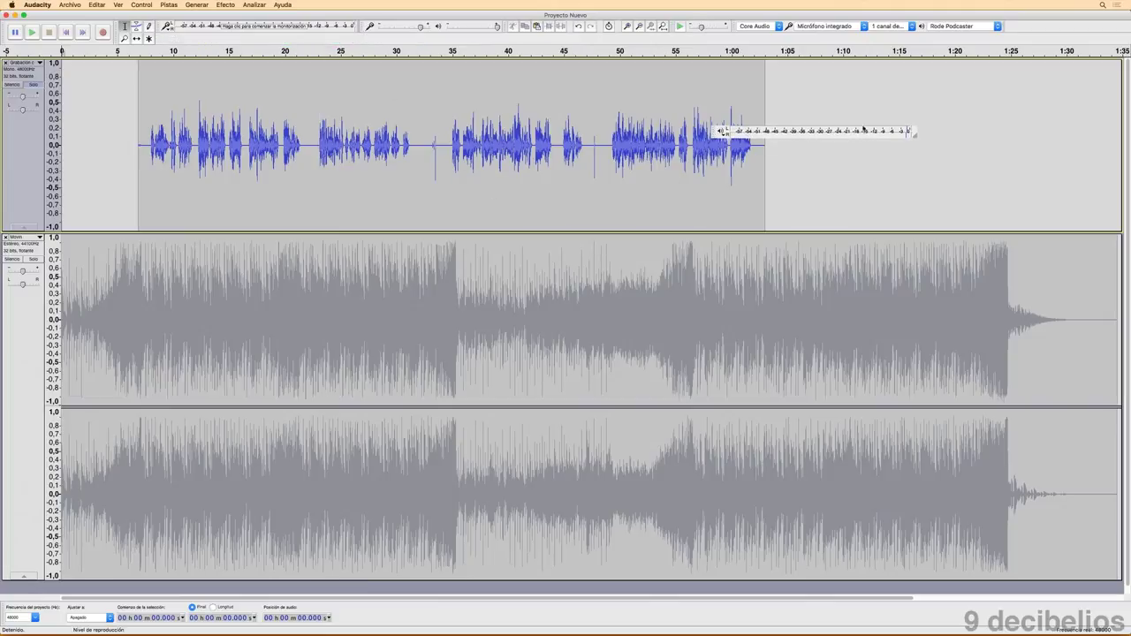
{"action": "left_click_drag", "start_coordinate": [911, 146], "coordinate": [784, 548]}
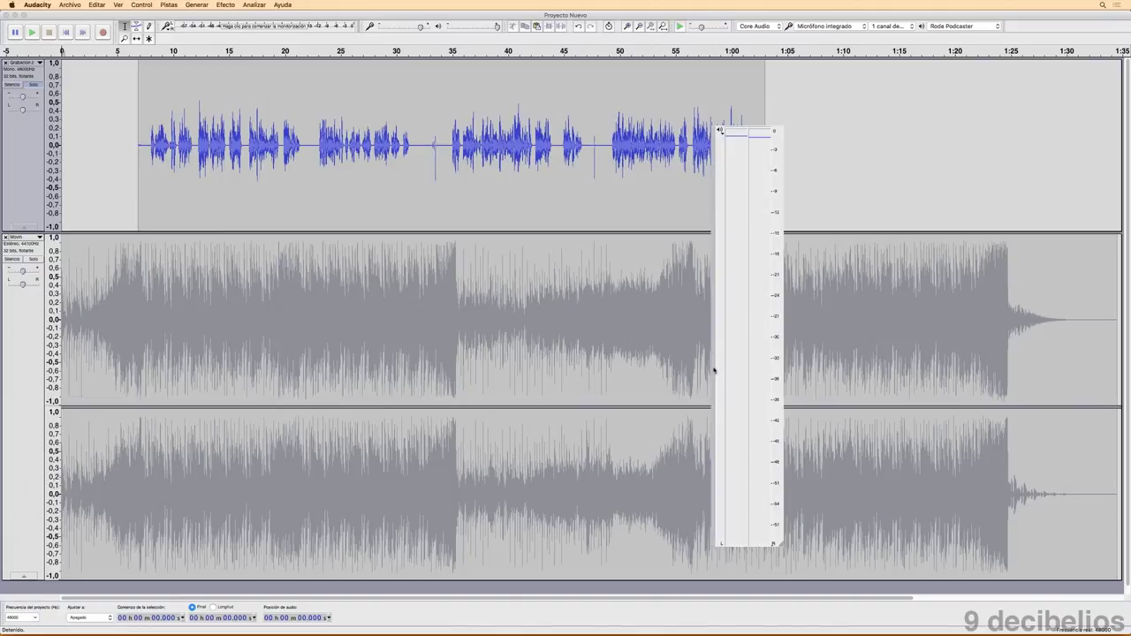
{"action": "left_click_drag", "start_coordinate": [714, 371], "coordinate": [780, 283]}
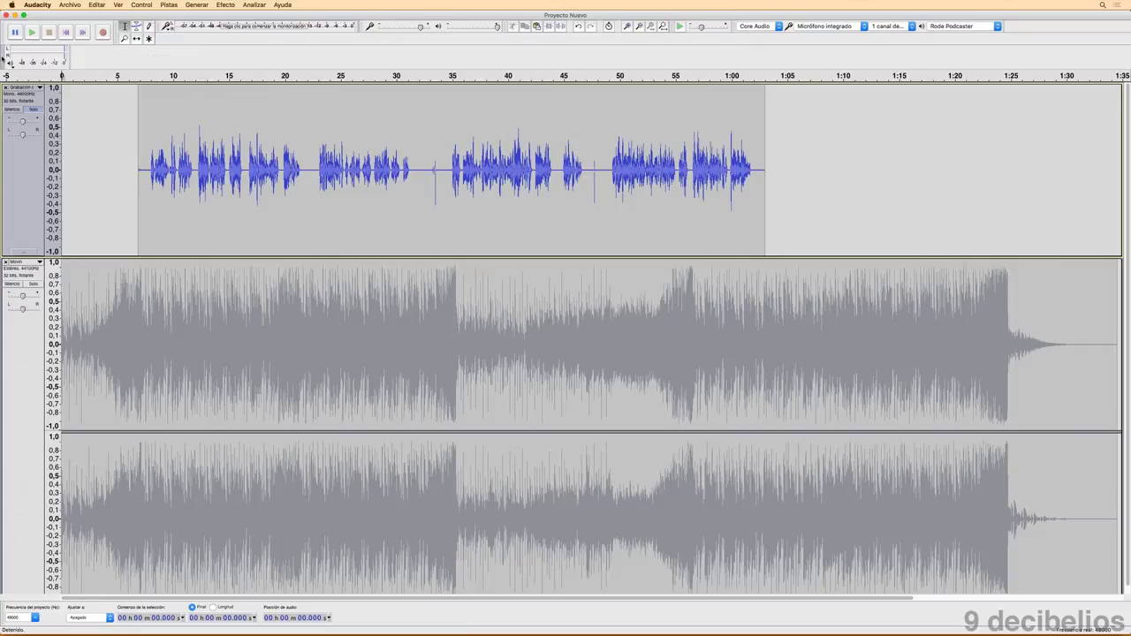
{"action": "left_click_drag", "start_coordinate": [3, 55], "coordinate": [874, 570]}
{"action": "left_click_drag", "start_coordinate": [740, 413], "coordinate": [789, 265]}
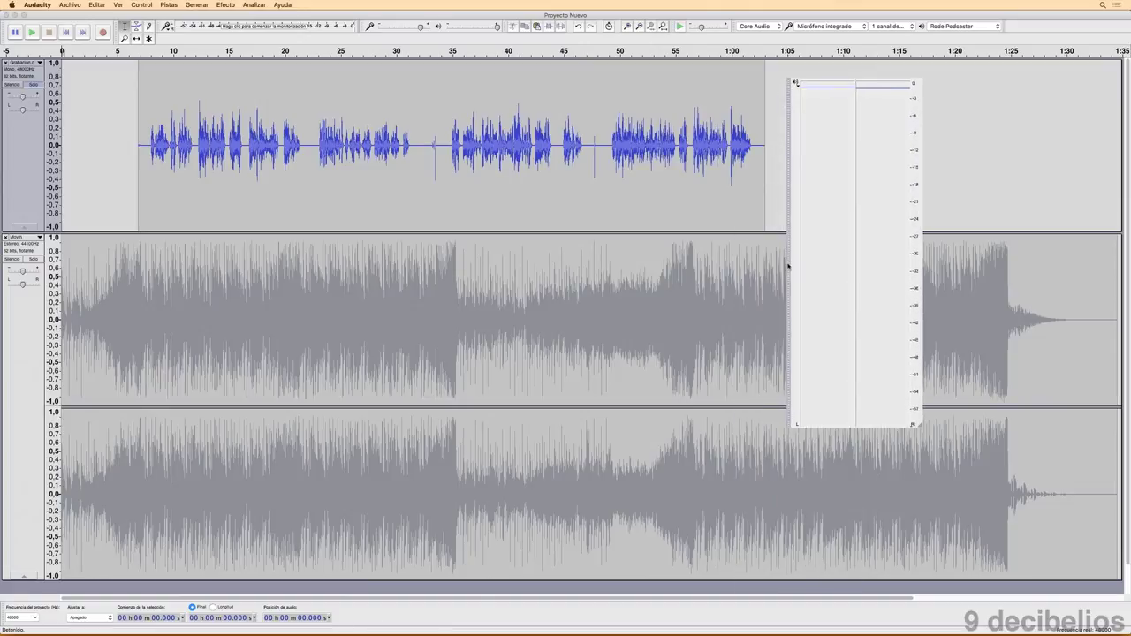
{"action": "left_click", "coordinate": [796, 83]}
{"action": "left_click", "coordinate": [813, 120]}
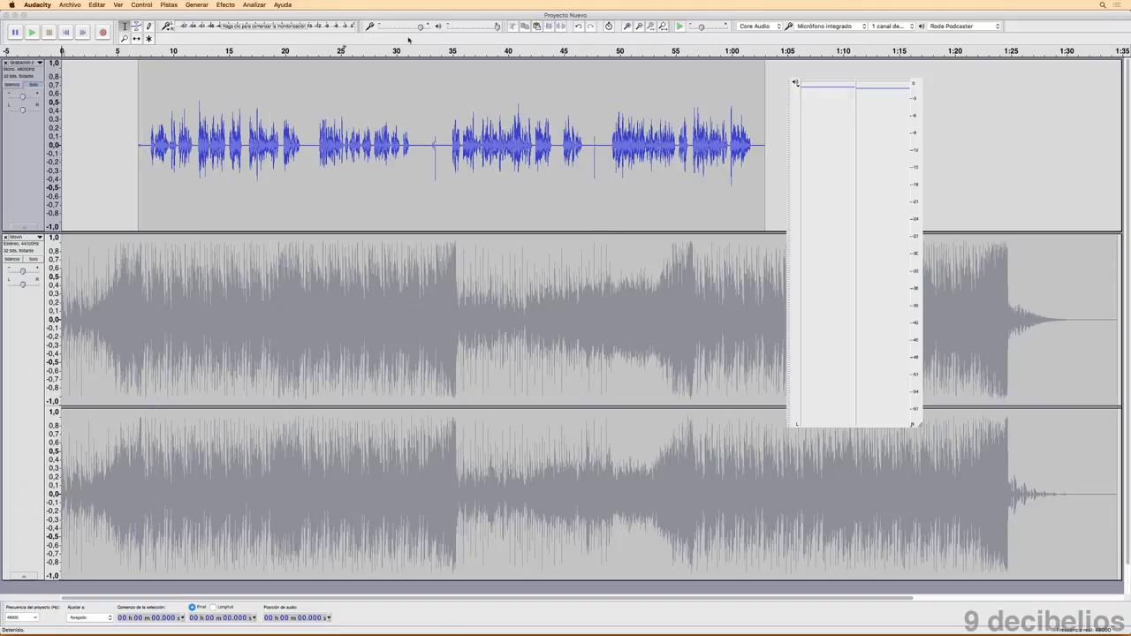
Play the soloed voice track from about 6.5 s to check its level on the playback meter
{"action": "left_click_drag", "start_coordinate": [499, 27], "coordinate": [466, 26]}
{"action": "left_click", "coordinate": [135, 53]}
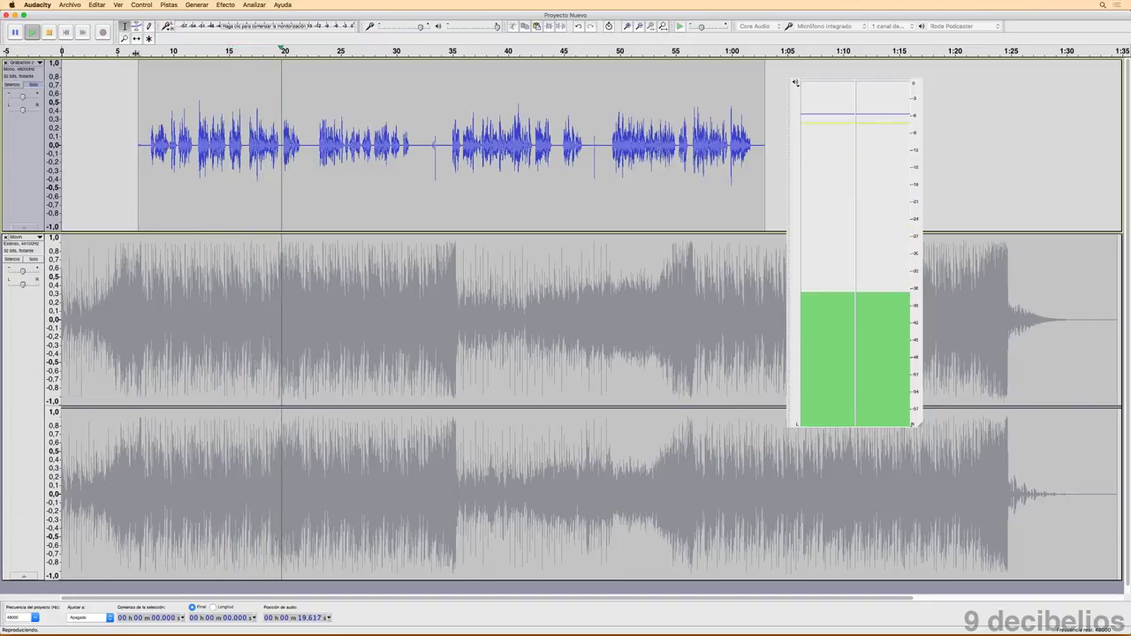
{"action": "key", "text": "space"}
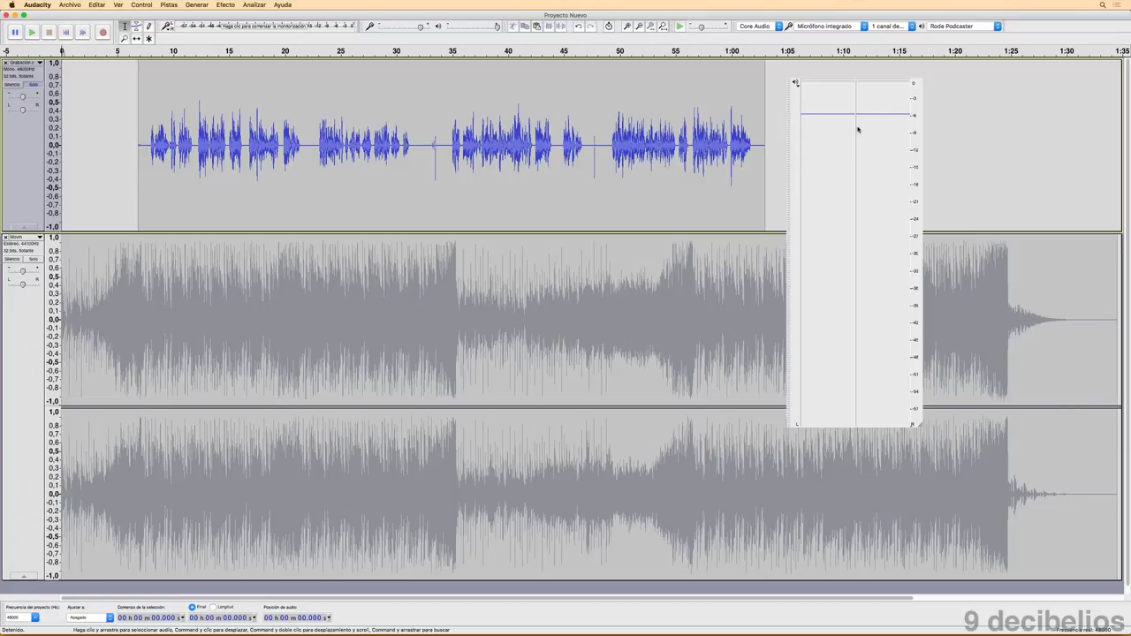
Try selecting the whole voice clip and only its section from about 22.6 s to 33.7 s
{"action": "left_click", "coordinate": [215, 97]}
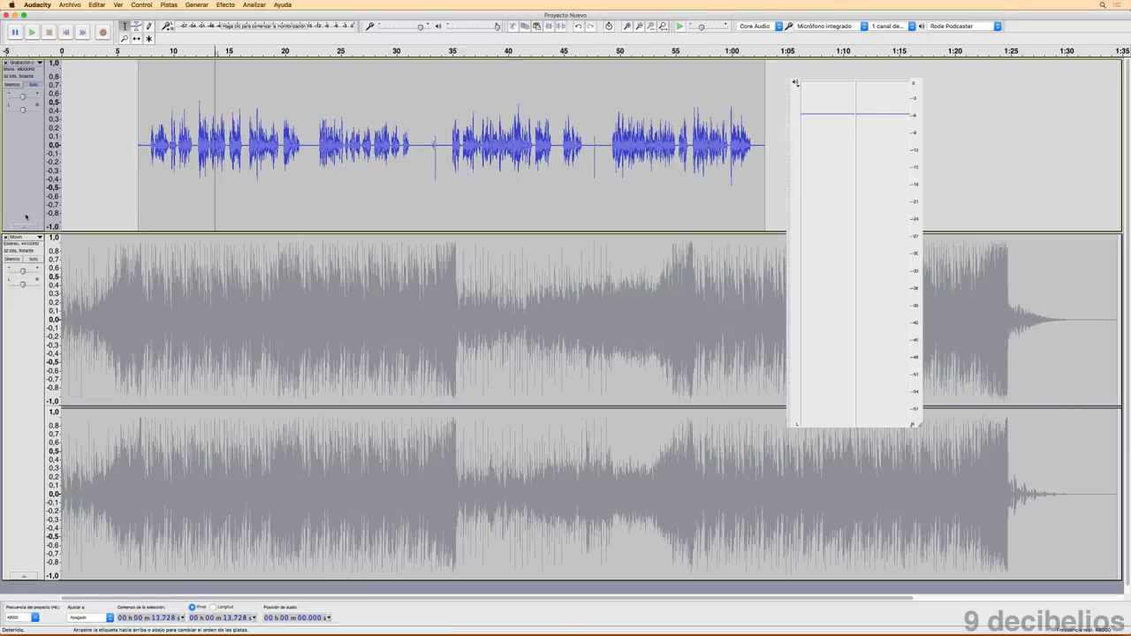
{"action": "left_click", "coordinate": [22, 159]}
{"action": "left_click", "coordinate": [26, 309]}
{"action": "left_click", "coordinate": [38, 163]}
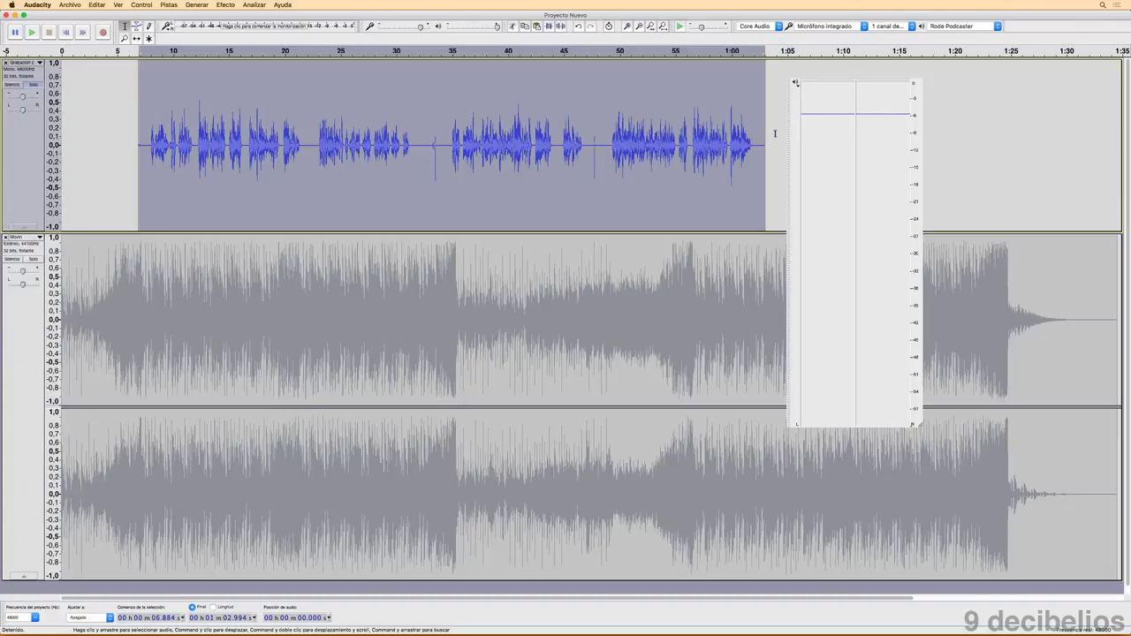
{"action": "left_click_drag", "start_coordinate": [315, 93], "coordinate": [436, 104]}
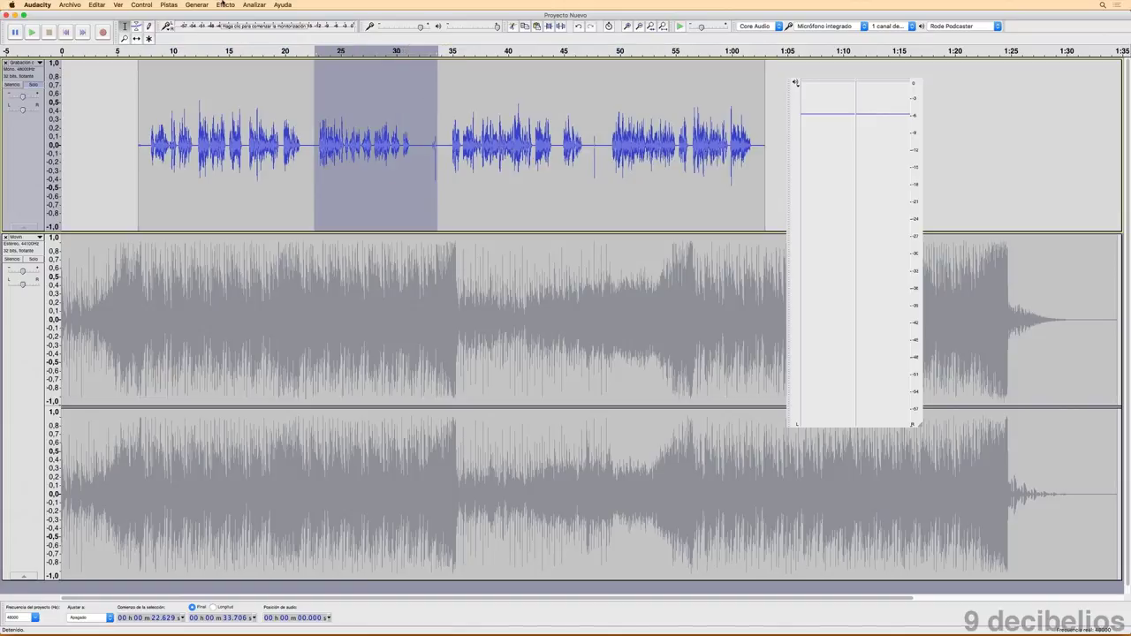
{"action": "left_click", "coordinate": [351, 185]}
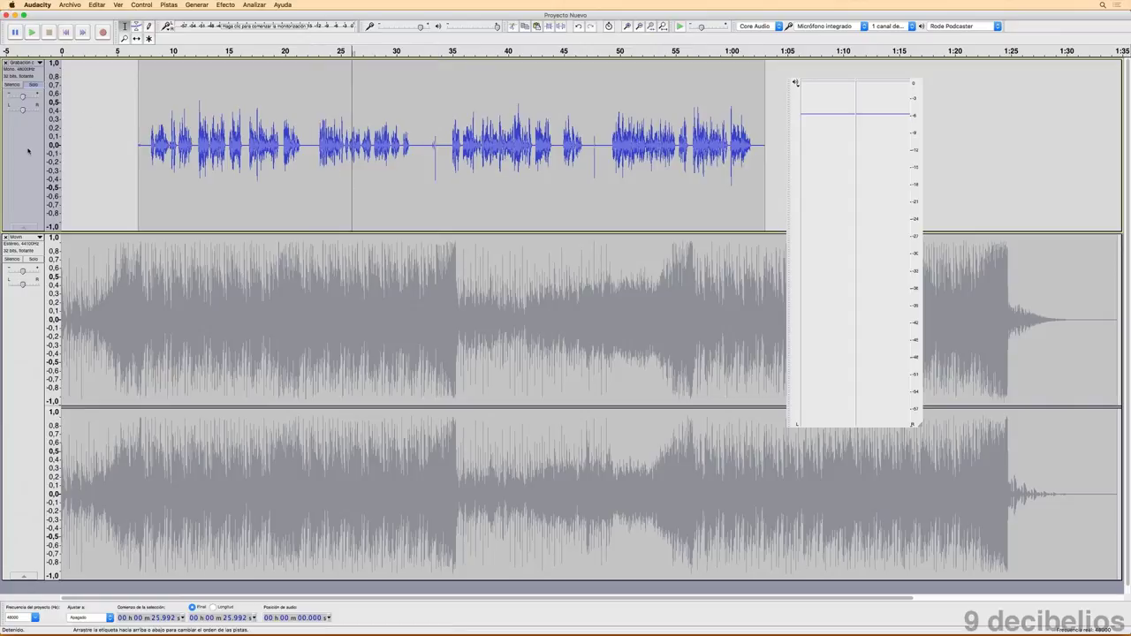
Amplify the entire voice track by 2 dB with the Amplify effect
{"action": "left_click", "coordinate": [27, 151]}
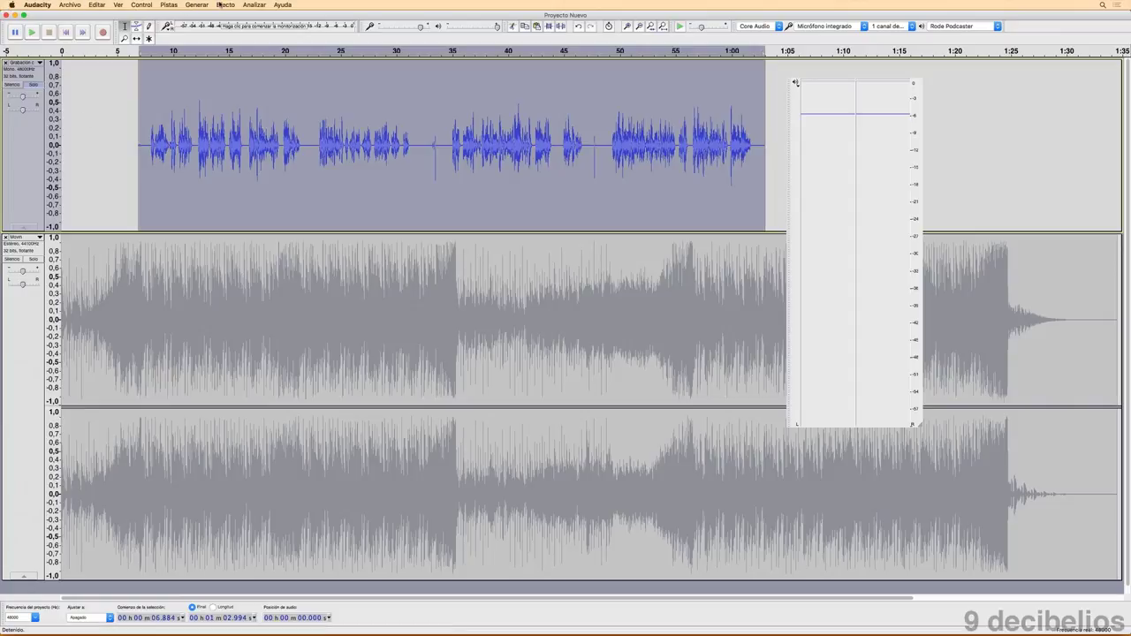
{"action": "left_click", "coordinate": [220, 4]}
{"action": "left_click", "coordinate": [236, 48]}
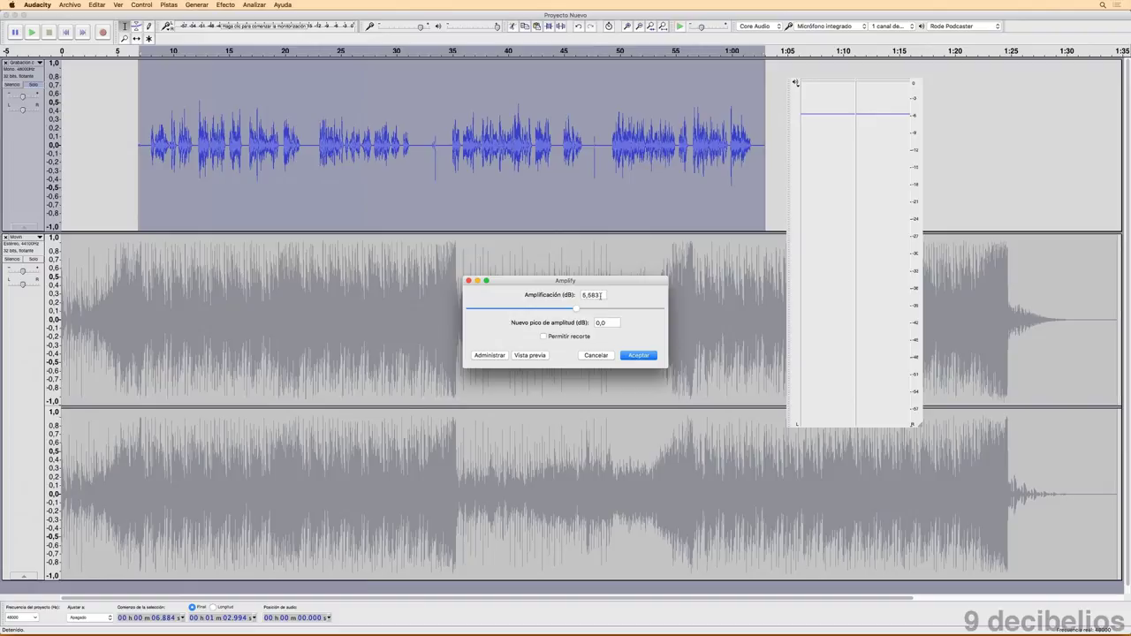
{"action": "double_click", "coordinate": [601, 295]}
{"action": "type", "text": "2"}
{"action": "key", "text": "Tab"}
{"action": "type", "text": "-3"}
{"action": "left_click", "coordinate": [603, 295]}
{"action": "key", "text": "BackSpace"}
{"action": "key", "text": "BackSpace"}
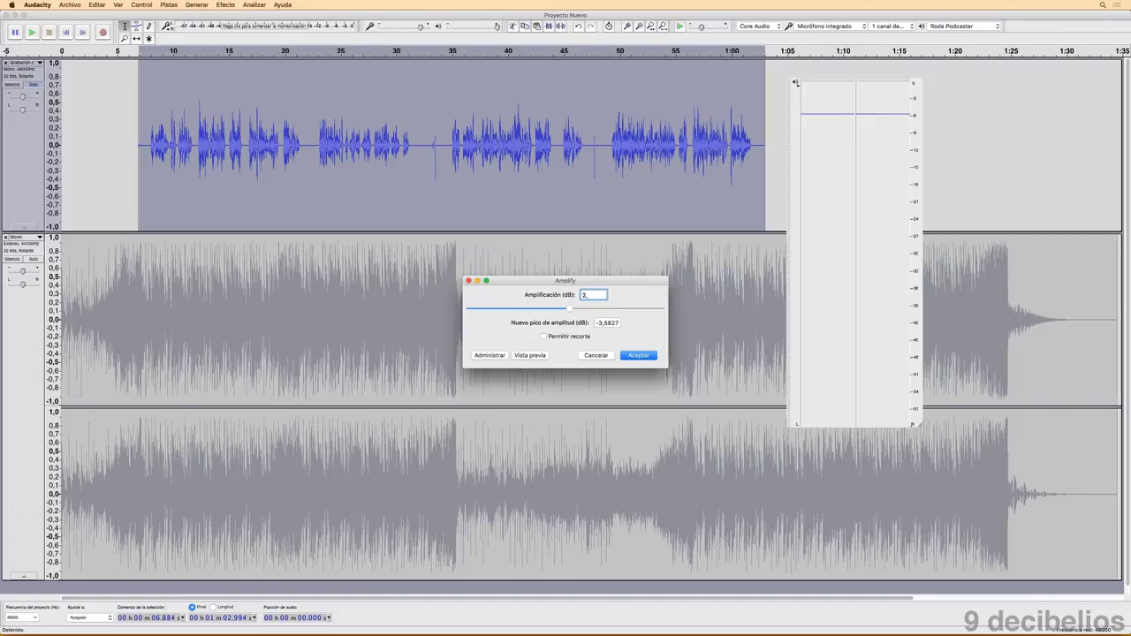
{"action": "left_click", "coordinate": [638, 355]}
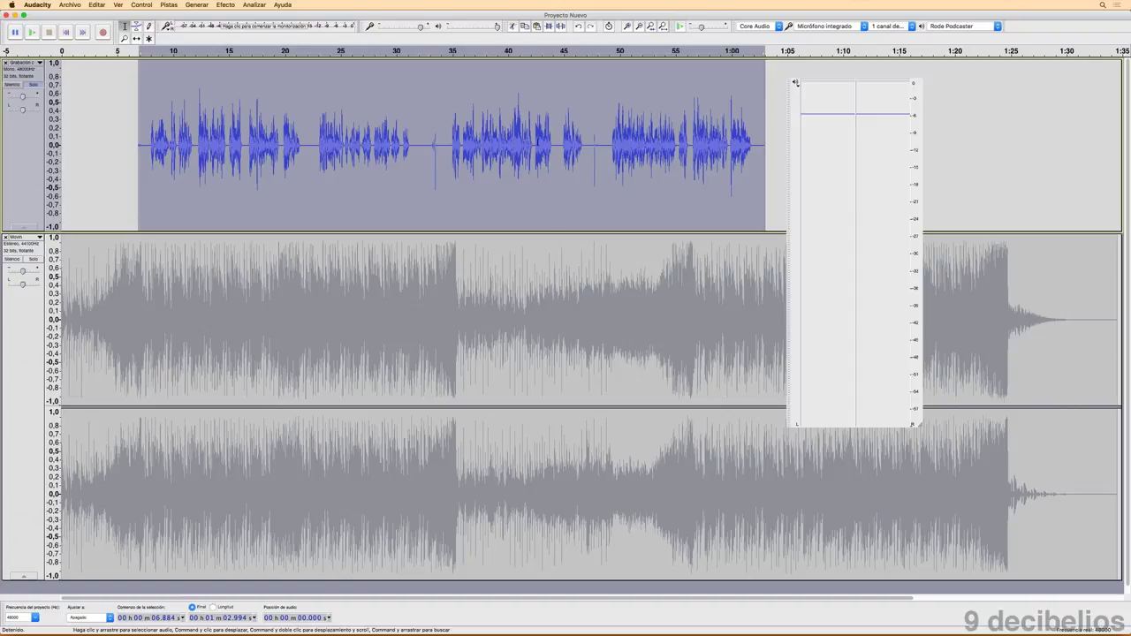
Compare the voice waveform before and after amplification by undoing and redoing it, and play the amplified voice from about 8 s
{"action": "key", "text": "super+z"}
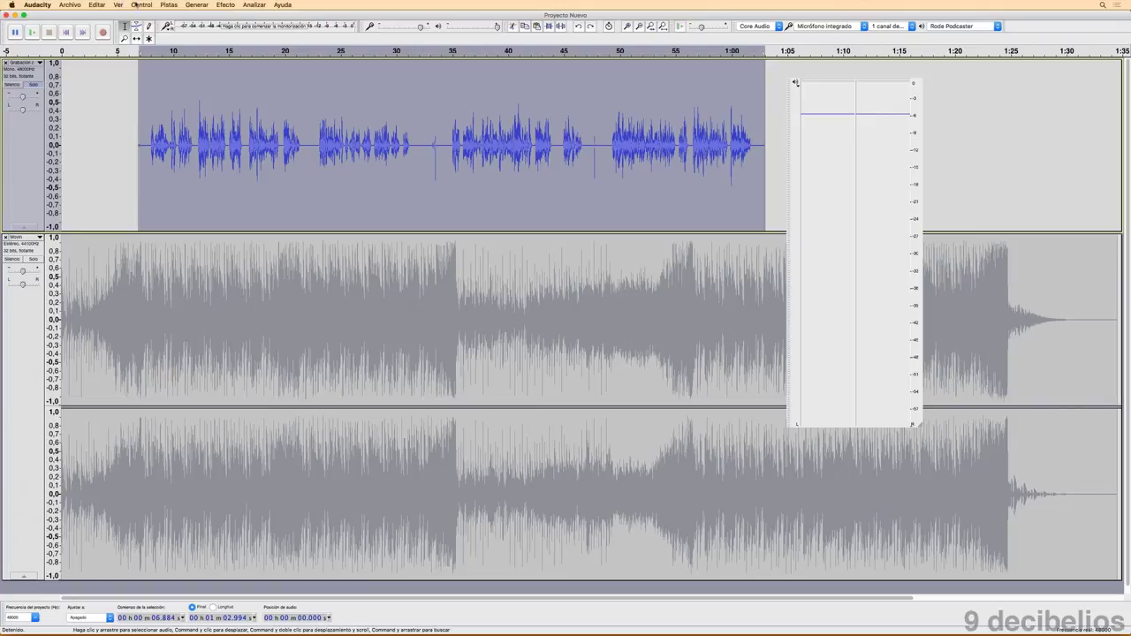
{"action": "key", "text": "super+shift+z"}
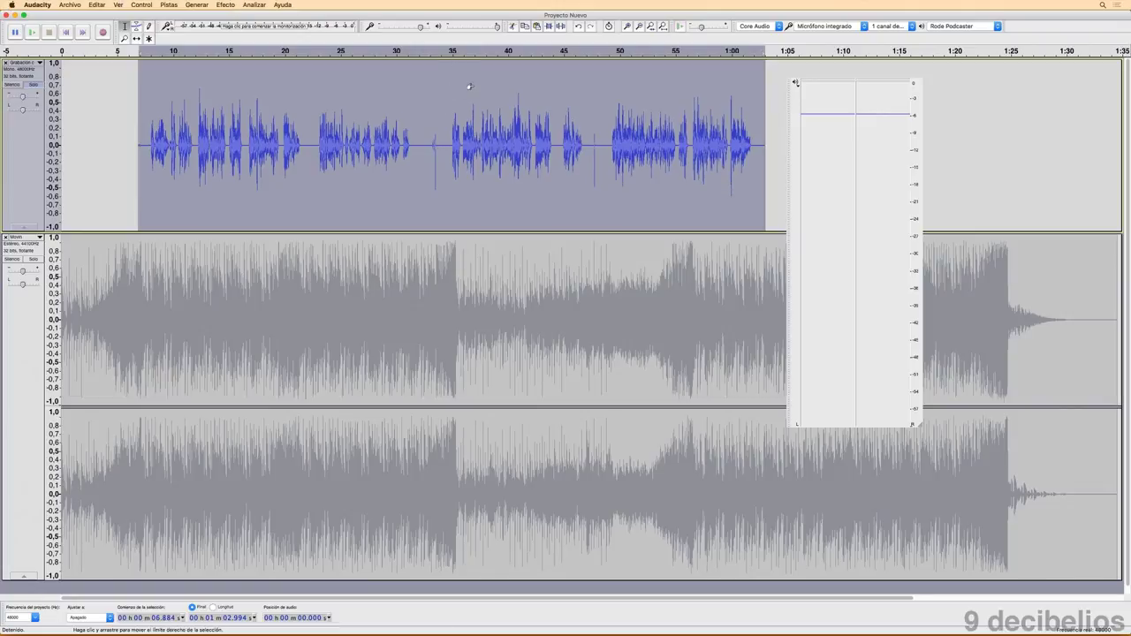
{"action": "key", "text": "super+z"}
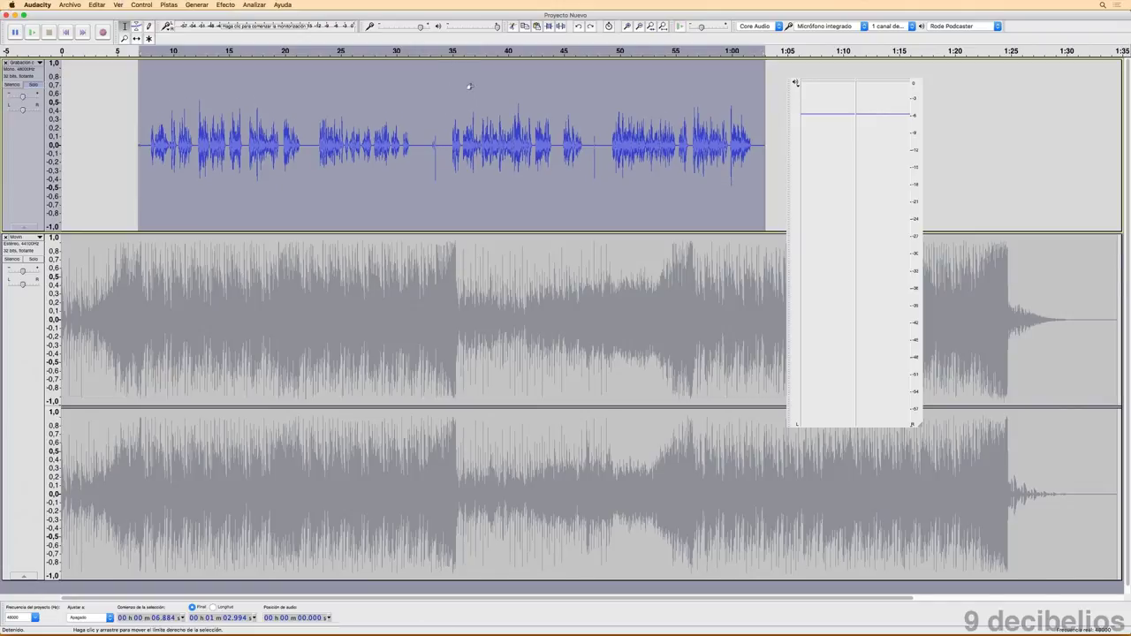
{"action": "key", "text": "super+shift+z"}
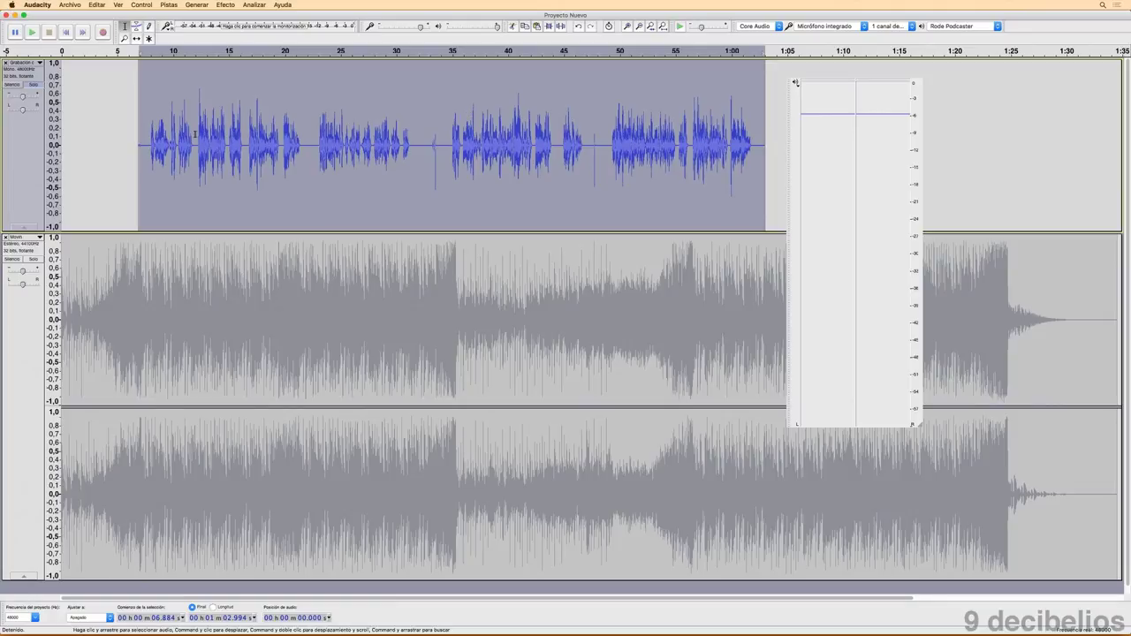
{"action": "left_click", "coordinate": [152, 51]}
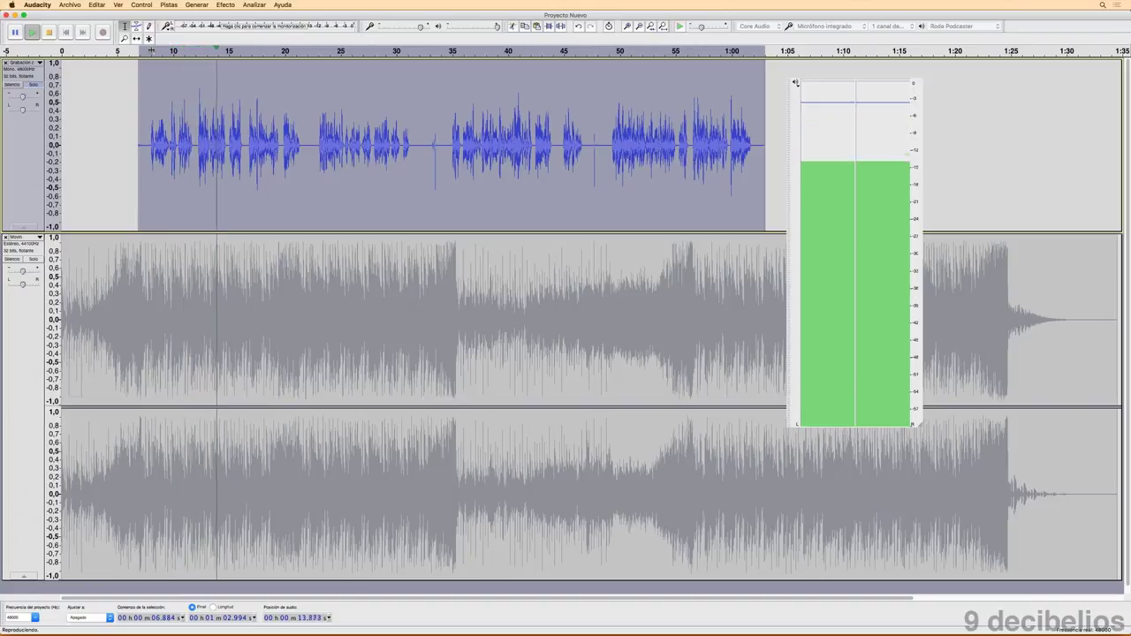
{"action": "key", "text": "space"}
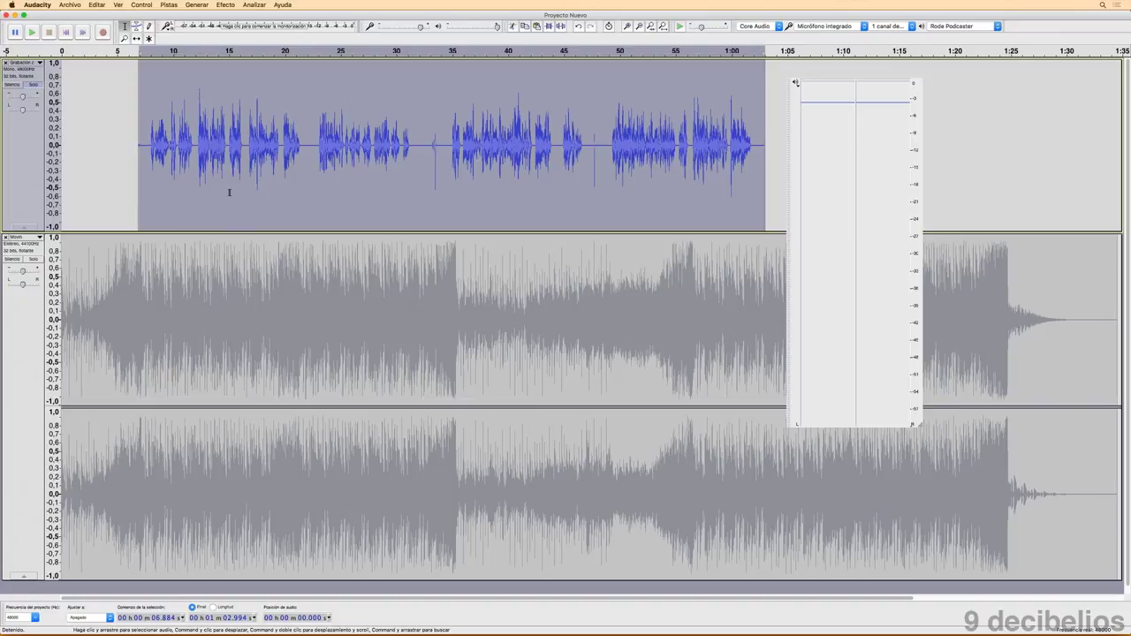
Solo the music track instead of the voice track and play it from the start to check its level
{"action": "left_click", "coordinate": [33, 259]}
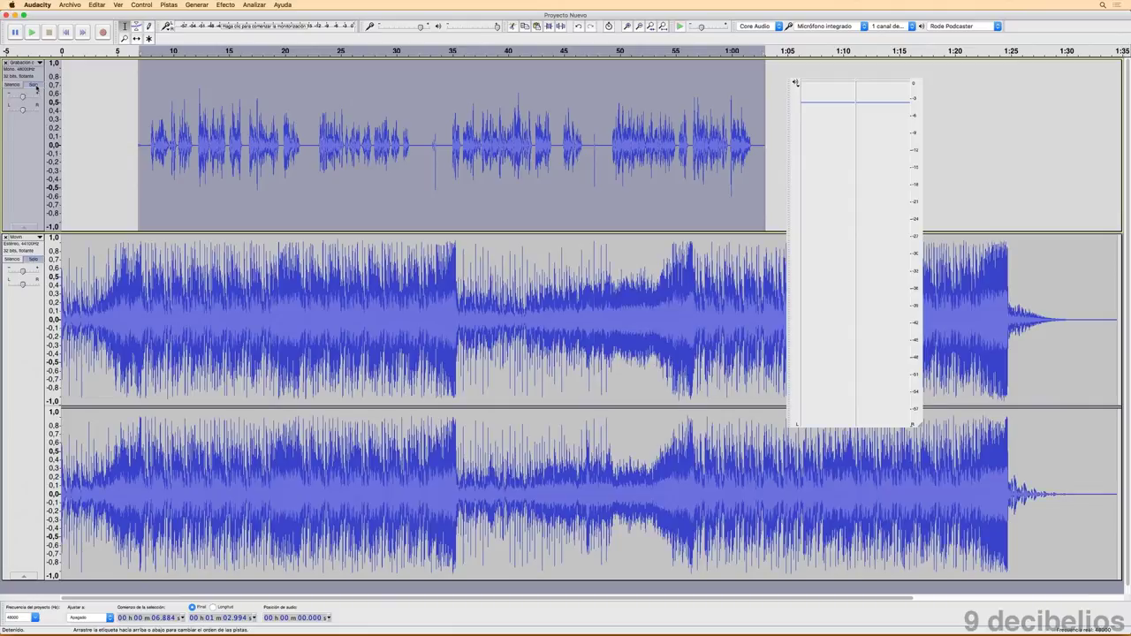
{"action": "left_click", "coordinate": [32, 84]}
{"action": "key", "text": "Home"}
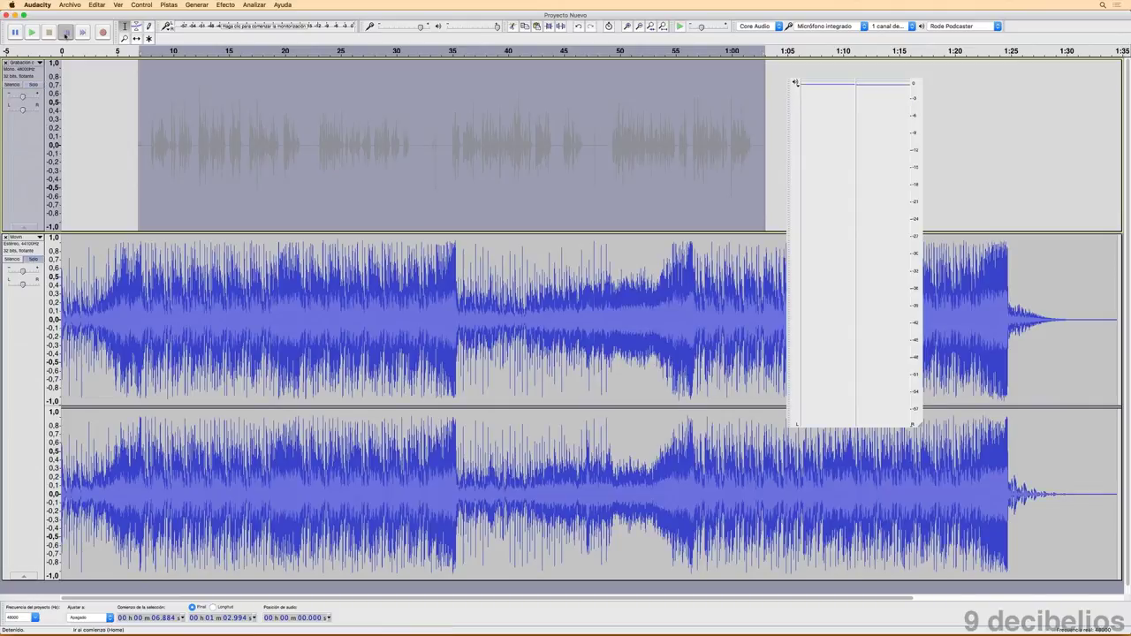
{"action": "key", "text": "space"}
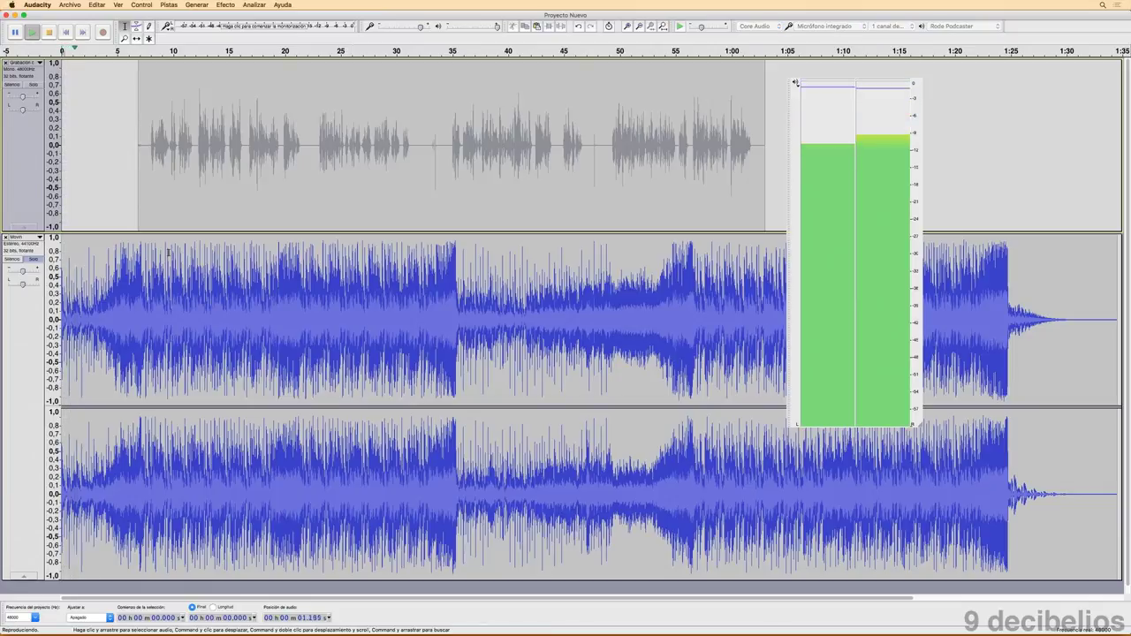
{"action": "key", "text": "space"}
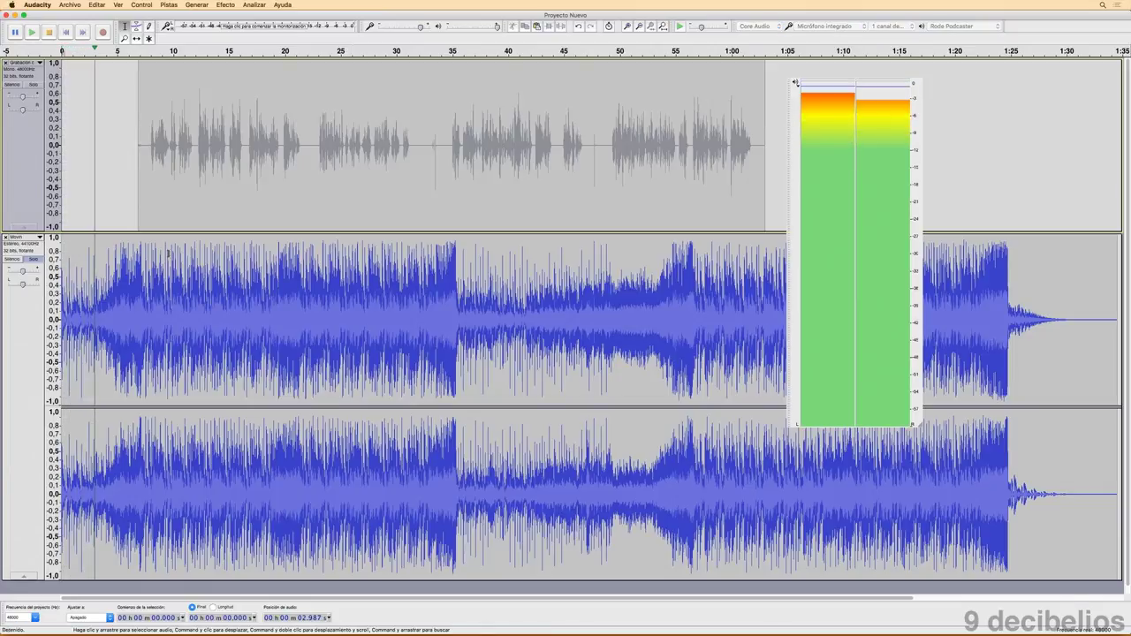
Apply the Aparecer progresivamente fade-in effect to the music track from the start to about 3.2 s
{"action": "scroll", "coordinate": [128, 457], "scroll_direction": "down", "scroll_amount": 1}
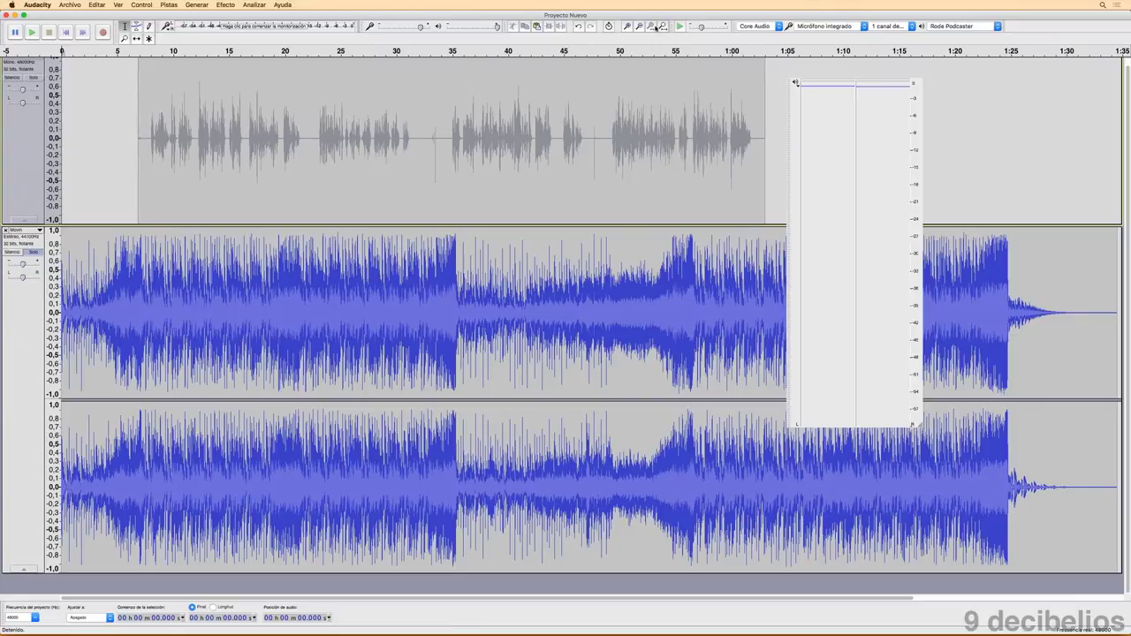
{"action": "left_click", "coordinate": [626, 25]}
{"action": "left_click", "coordinate": [627, 26]}
{"action": "left_click", "coordinate": [627, 26]}
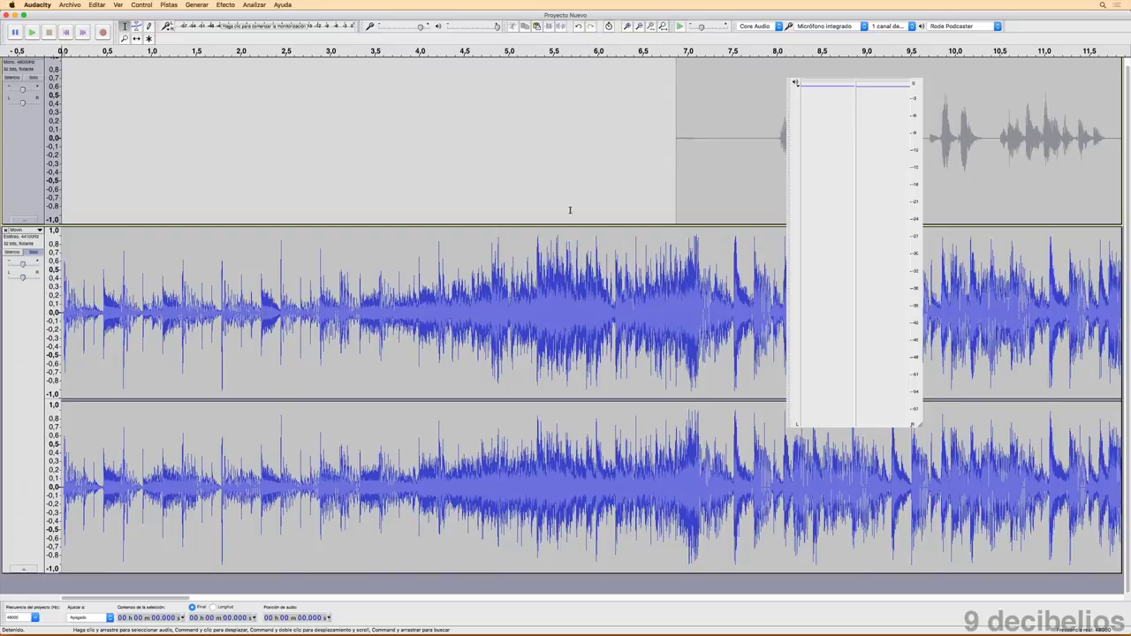
{"action": "scroll", "coordinate": [571, 209], "scroll_direction": "up", "scroll_amount": 1}
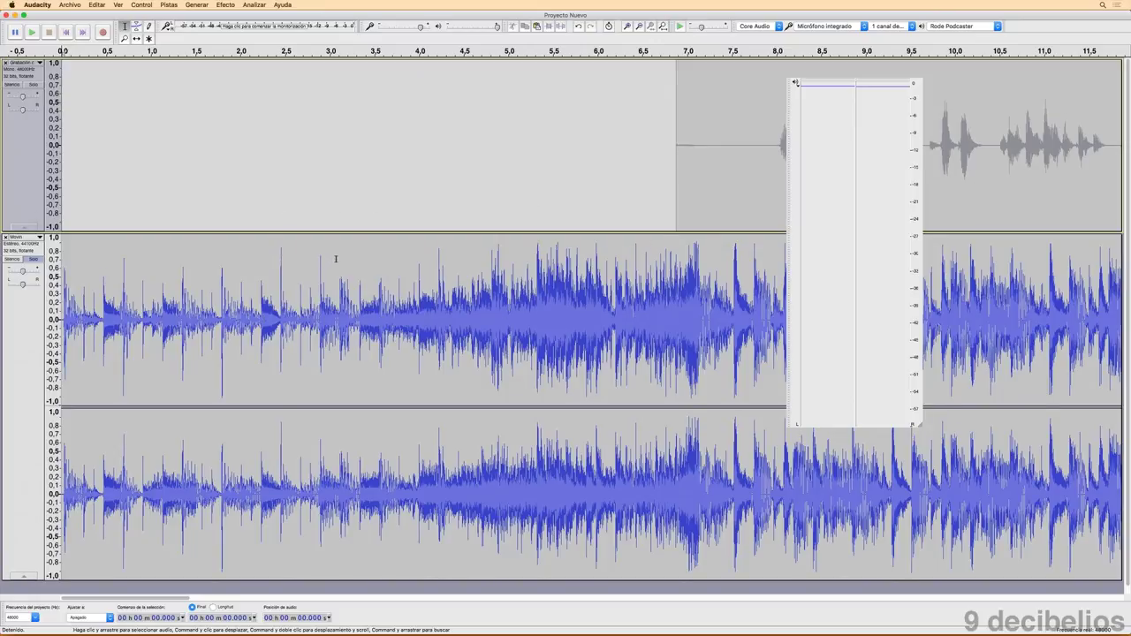
{"action": "left_click_drag", "start_coordinate": [349, 260], "coordinate": [114, 265]}
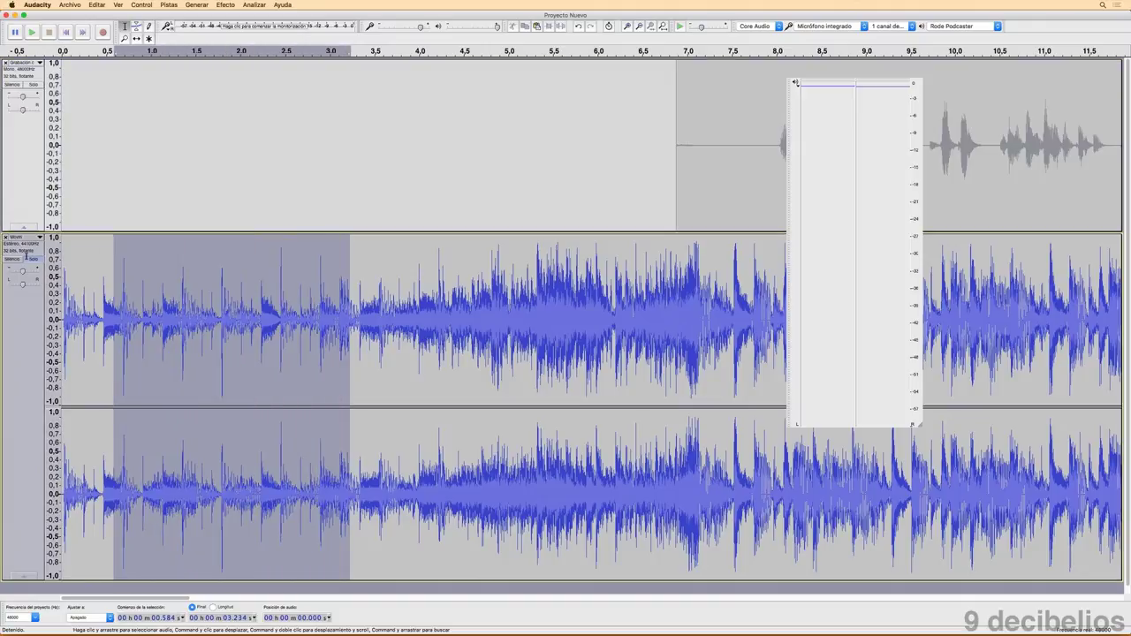
{"action": "key", "text": "shift+Home"}
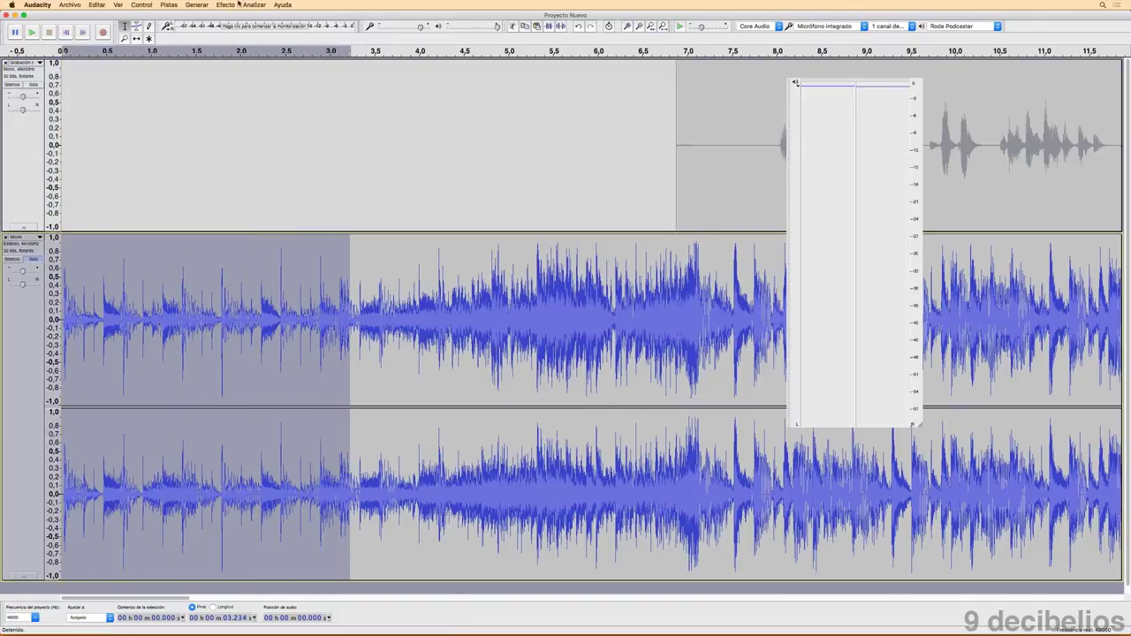
{"action": "left_click", "coordinate": [230, 4]}
{"action": "left_click", "coordinate": [248, 52]}
{"action": "left_click", "coordinate": [263, 319]}
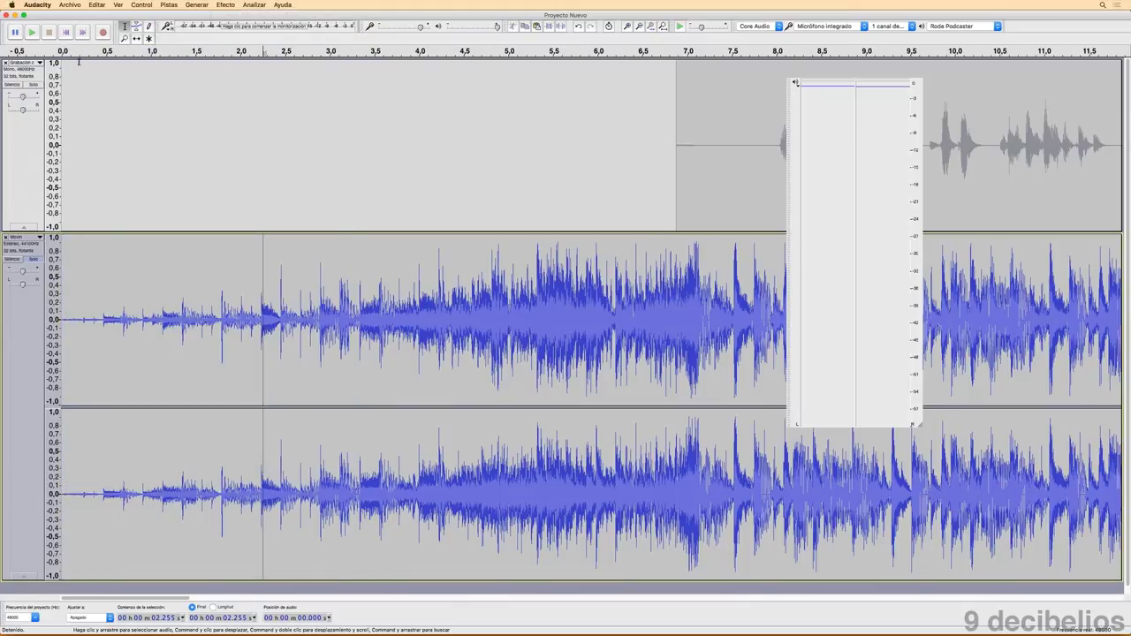
Play the soloed music track from the start to listen to the fade-in
{"action": "left_click", "coordinate": [65, 32]}
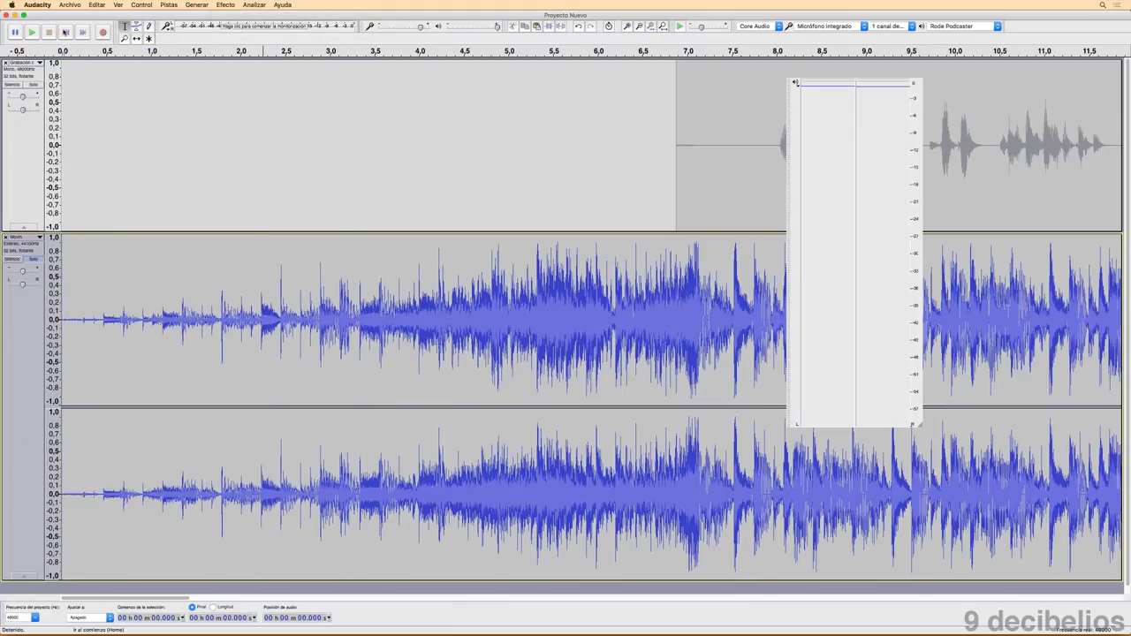
{"action": "key", "text": "space"}
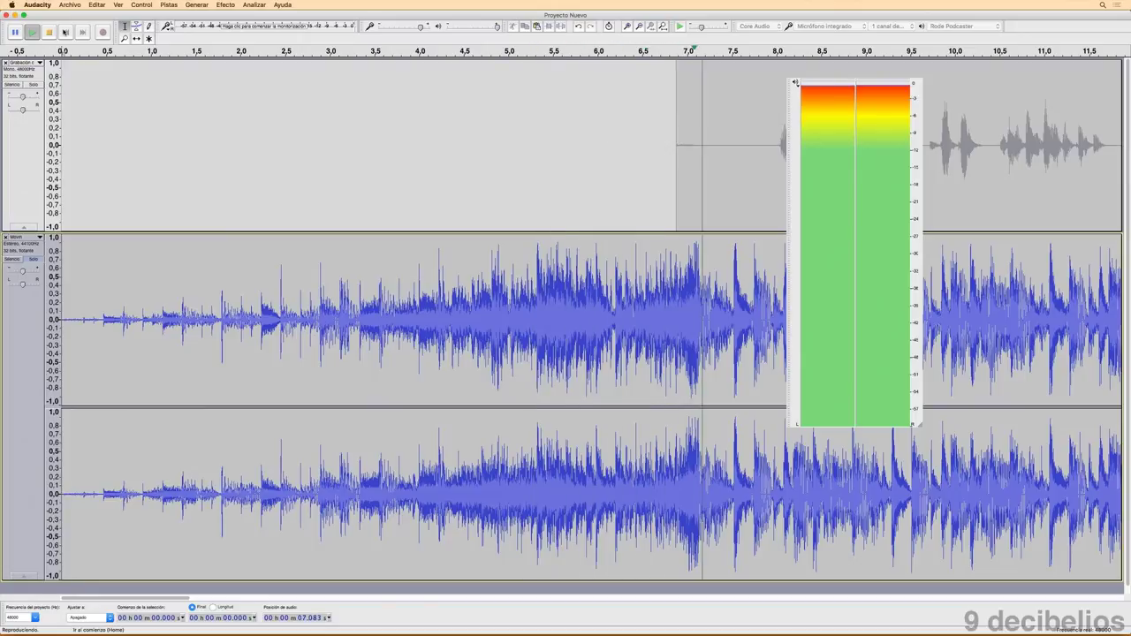
{"action": "key", "text": "space"}
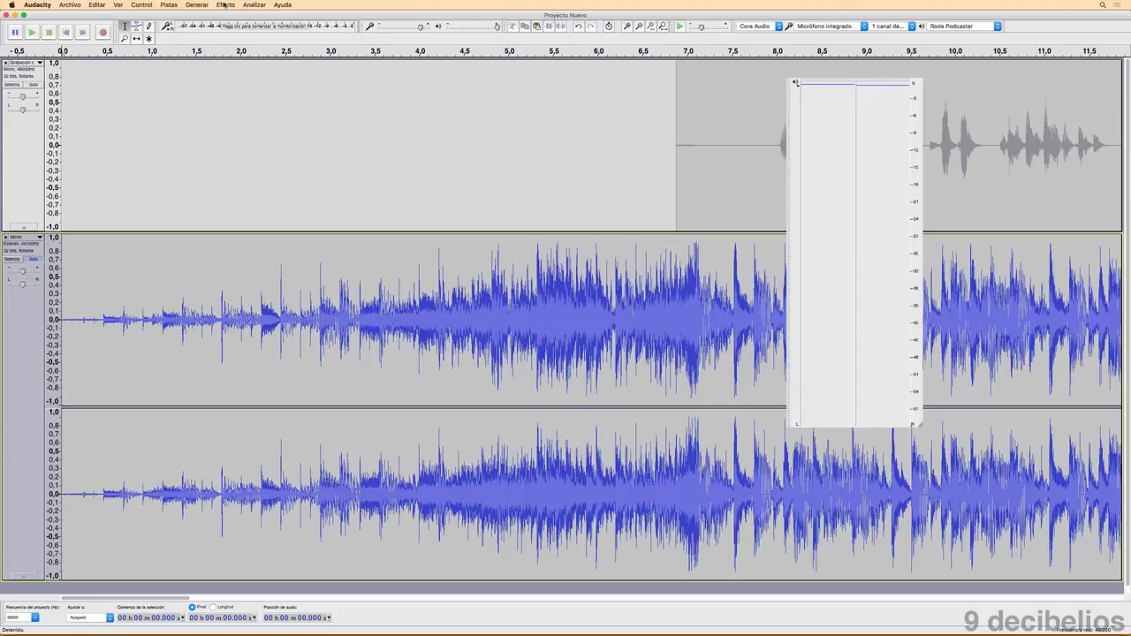
Amplify both the voice and music tracks by -6 dB over their entire length
{"action": "left_click", "coordinate": [228, 5]}
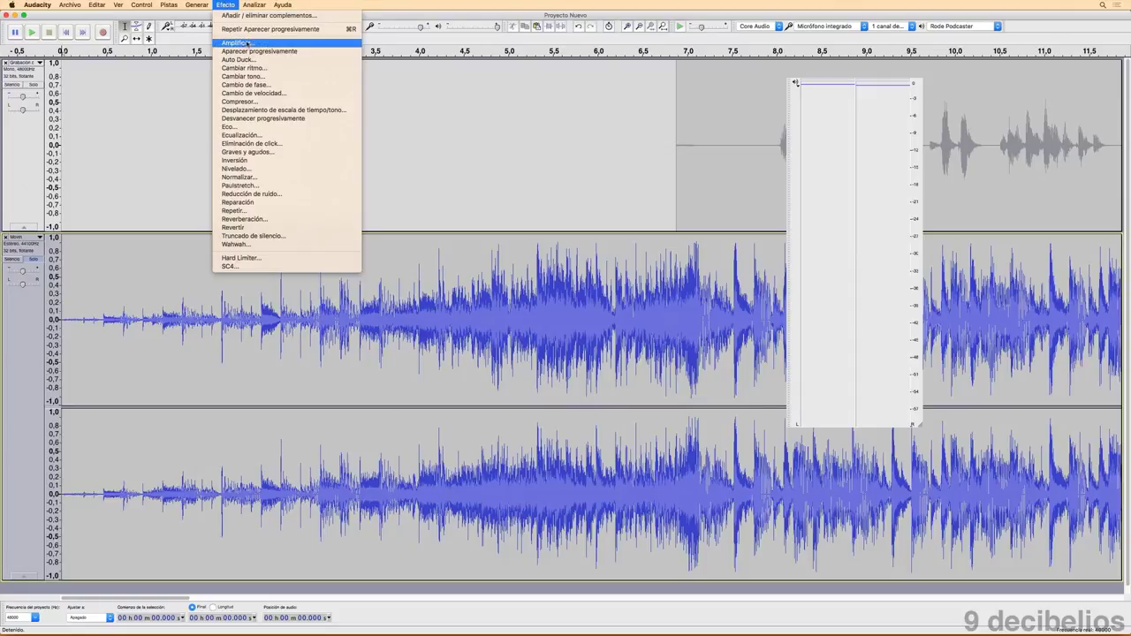
{"action": "left_click", "coordinate": [237, 42]}
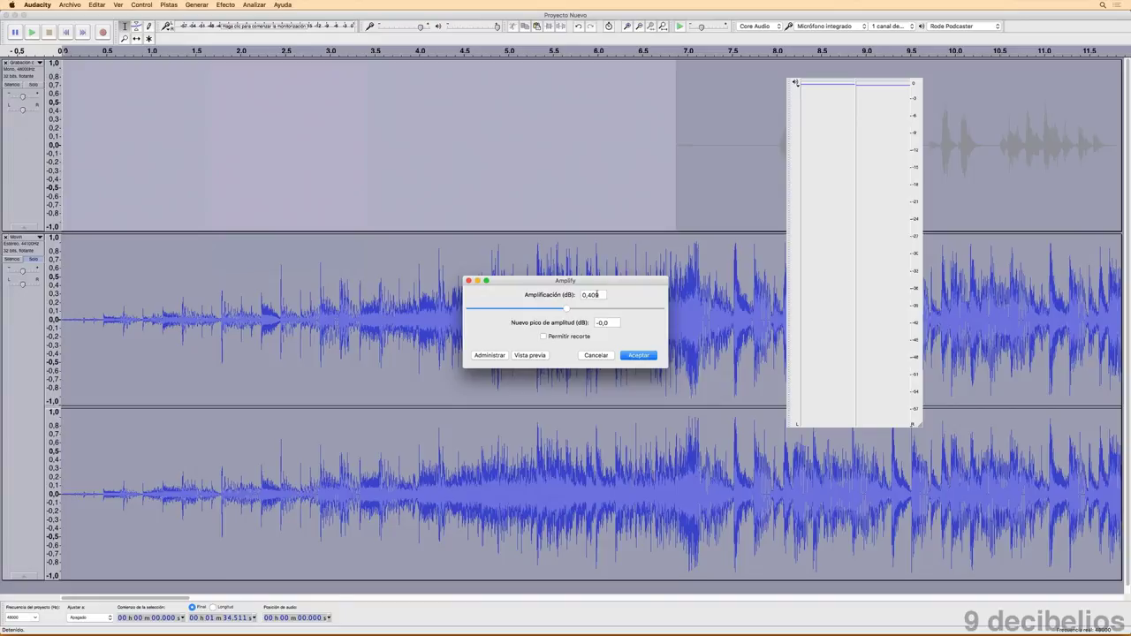
{"action": "left_click", "coordinate": [599, 296]}
{"action": "type", "text": "-6"}
{"action": "key", "text": "Return"}
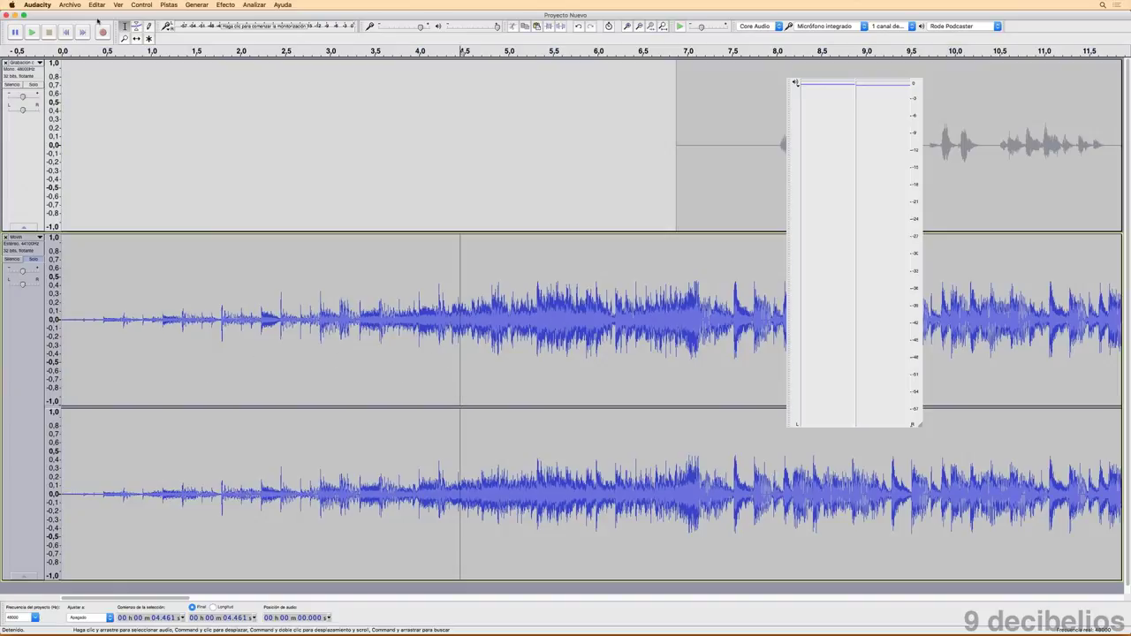
Play the soloed music track from the start and again from about 5.8 s to check its peak level
{"action": "left_click", "coordinate": [65, 32]}
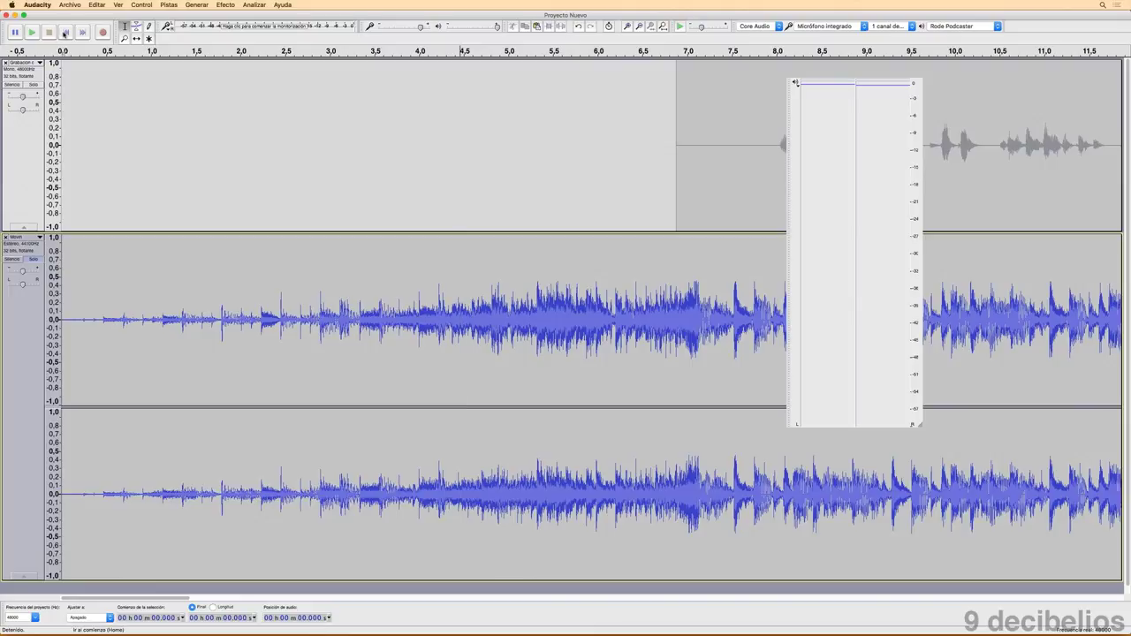
{"action": "key", "text": "space"}
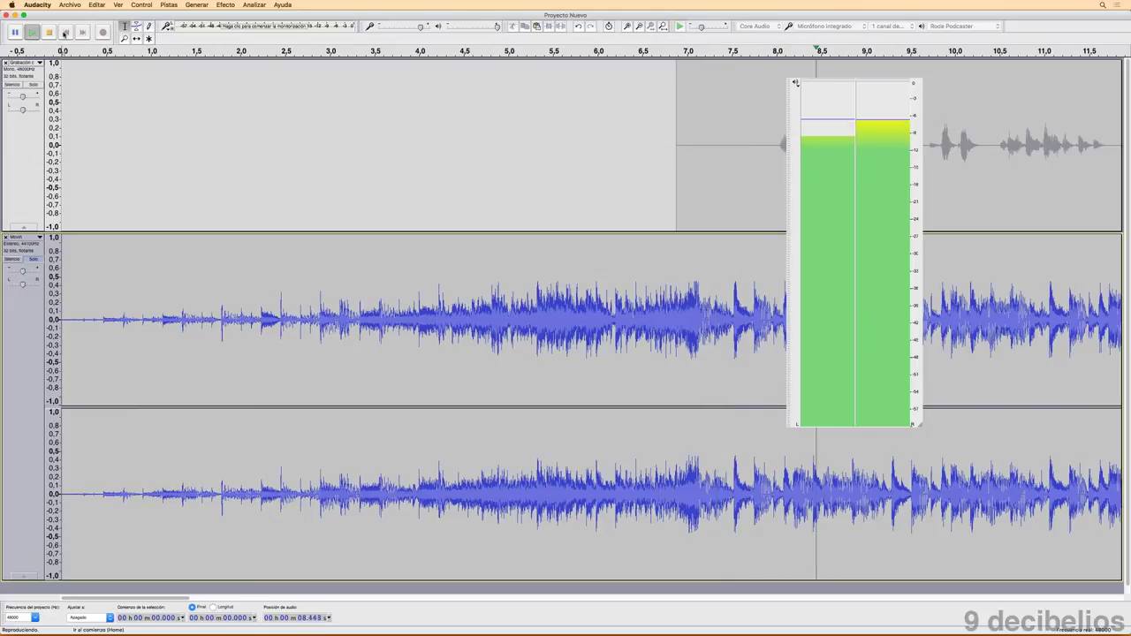
{"action": "left_click", "coordinate": [65, 32]}
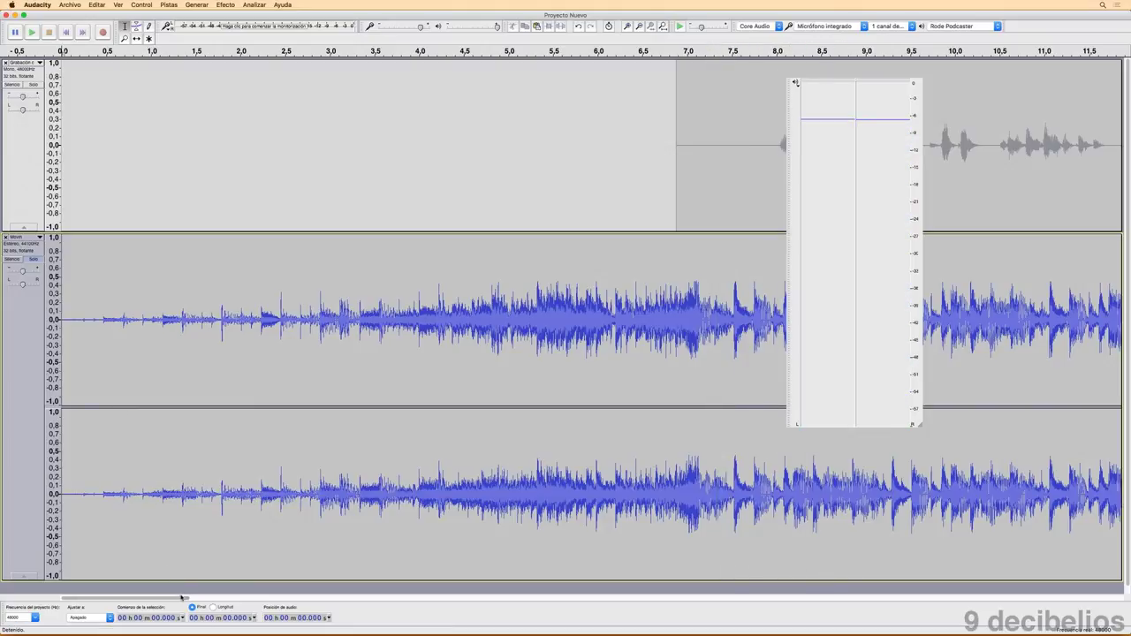
{"action": "left_click_drag", "start_coordinate": [181, 598], "coordinate": [220, 603]}
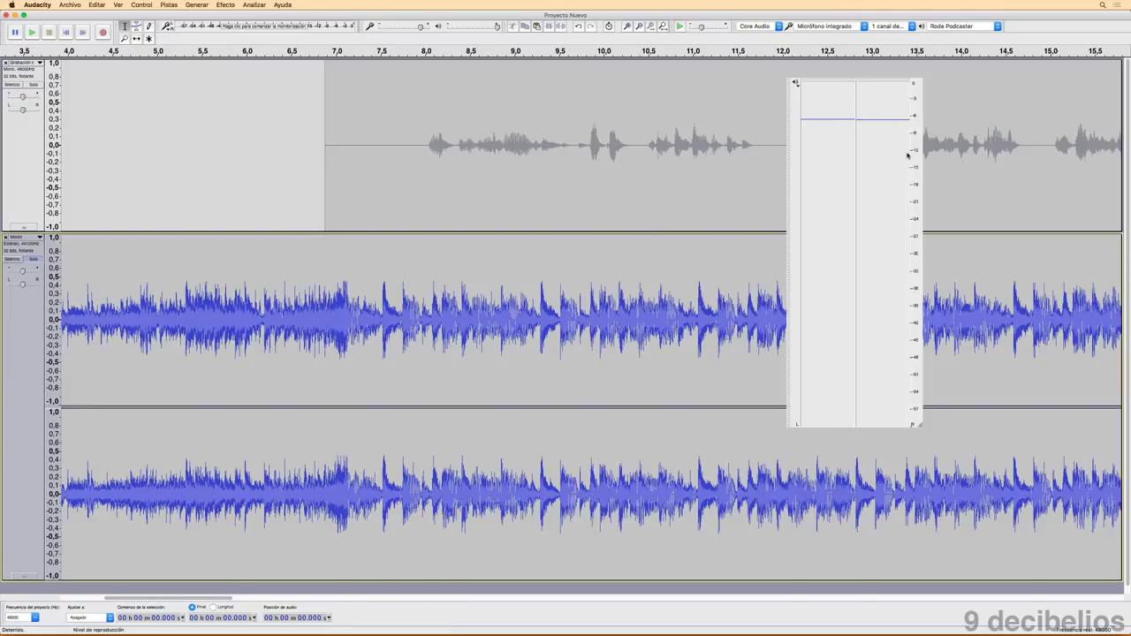
{"action": "left_click", "coordinate": [229, 50]}
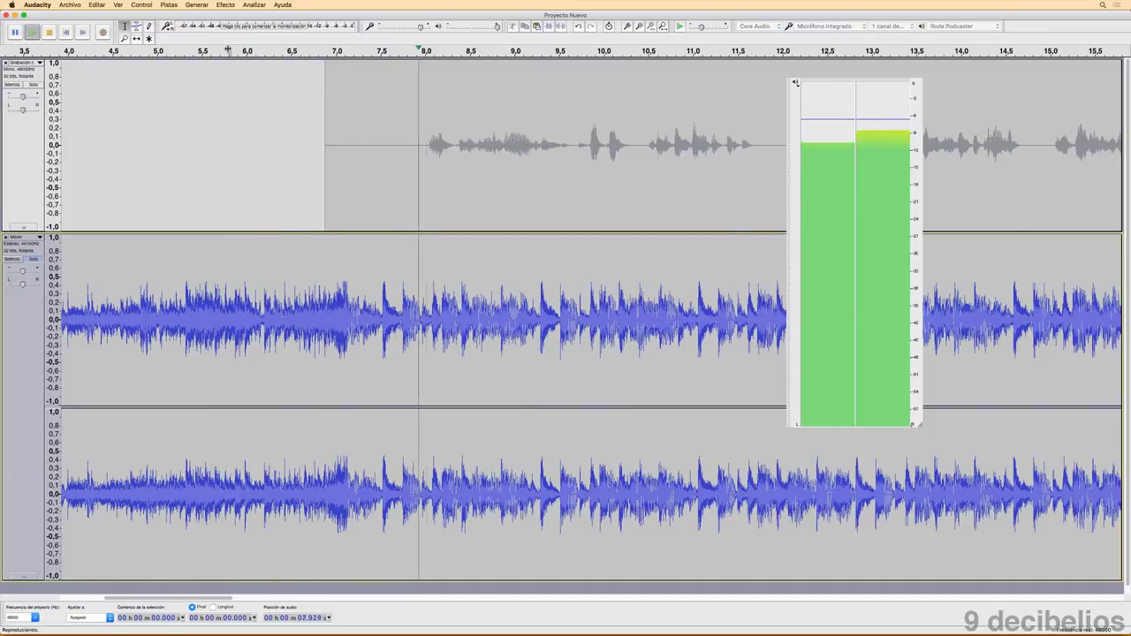
{"action": "key", "text": "space"}
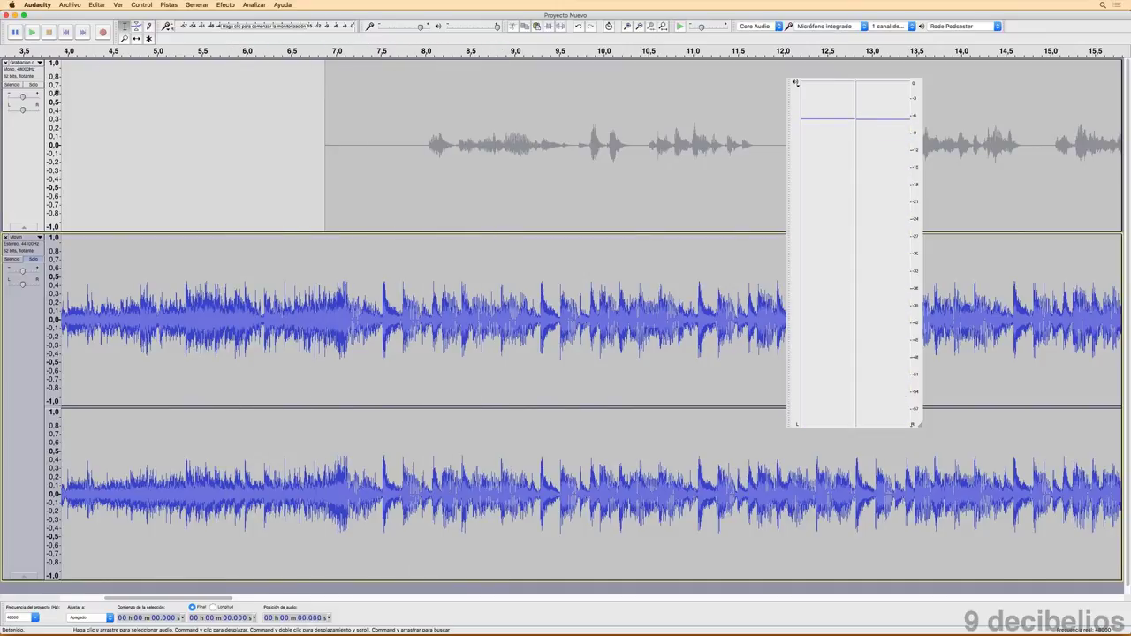
Mute the music track instead of soloing it, and play the voice from about 7.8 s to check its level
{"action": "left_click", "coordinate": [34, 259]}
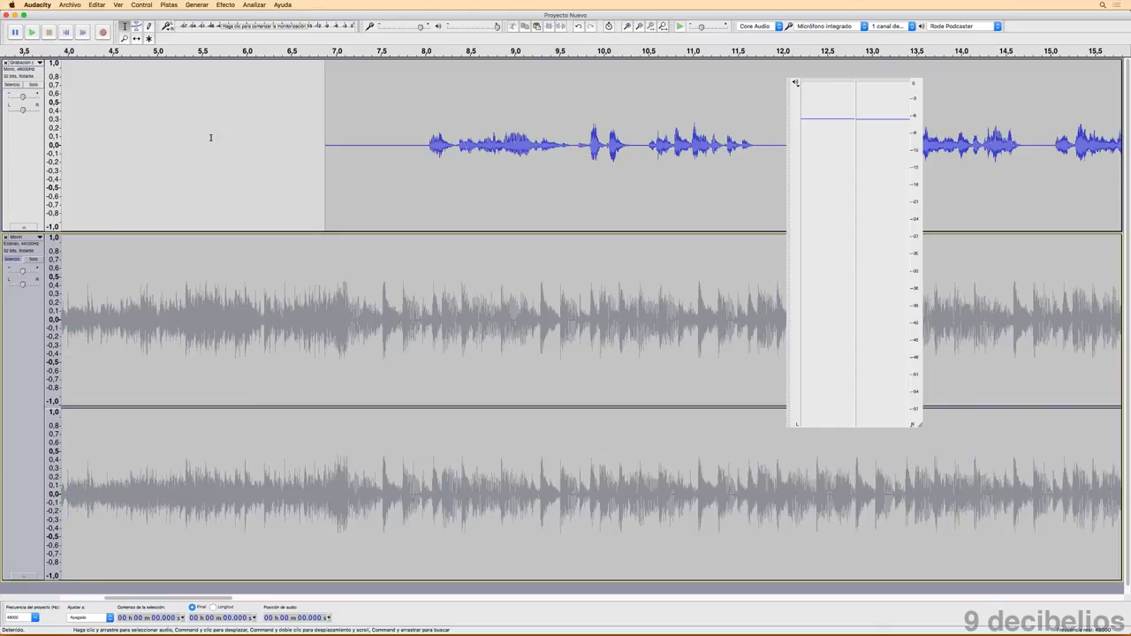
{"action": "left_click", "coordinate": [405, 51]}
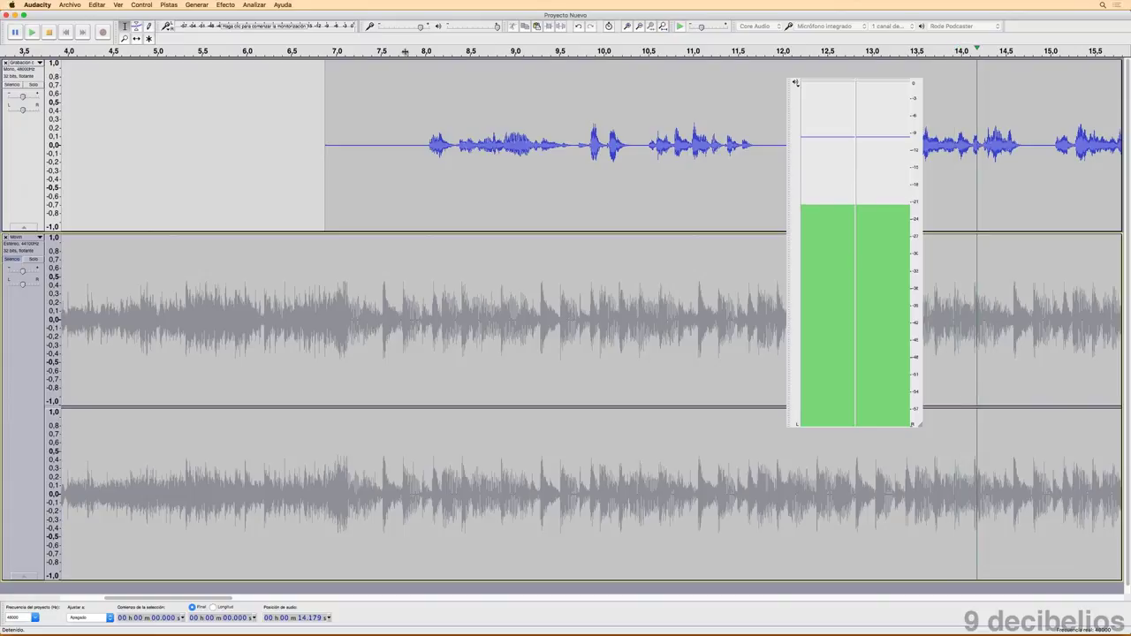
{"action": "key", "text": "space"}
Apply the Amplify effect to both tracks to raise their level slightly
{"action": "left_click", "coordinate": [228, 5]}
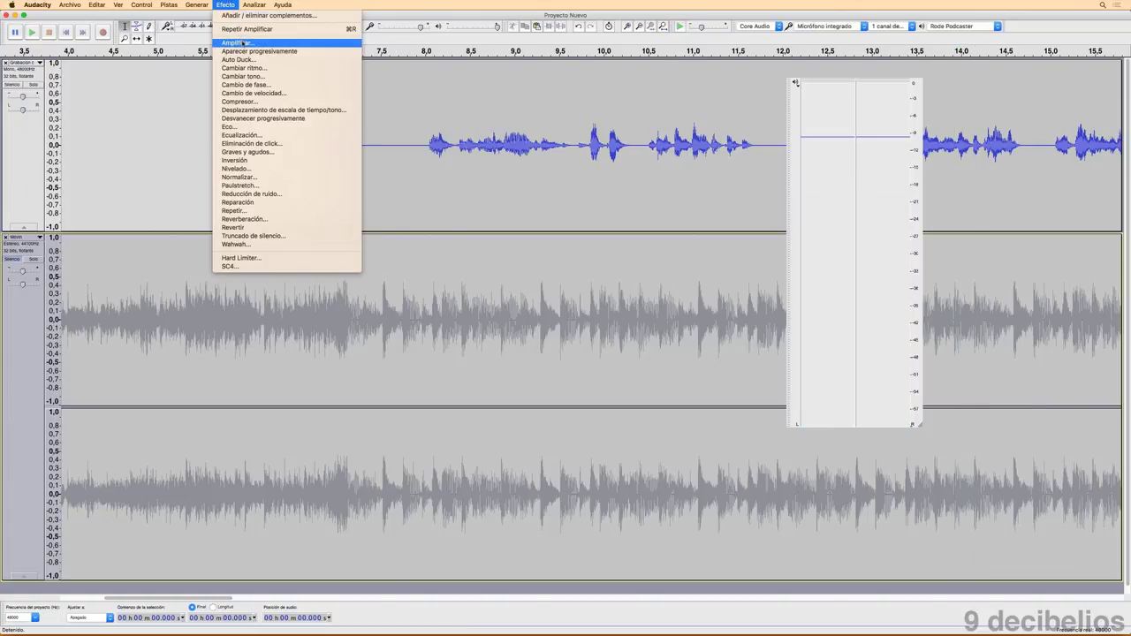
{"action": "left_click", "coordinate": [242, 43]}
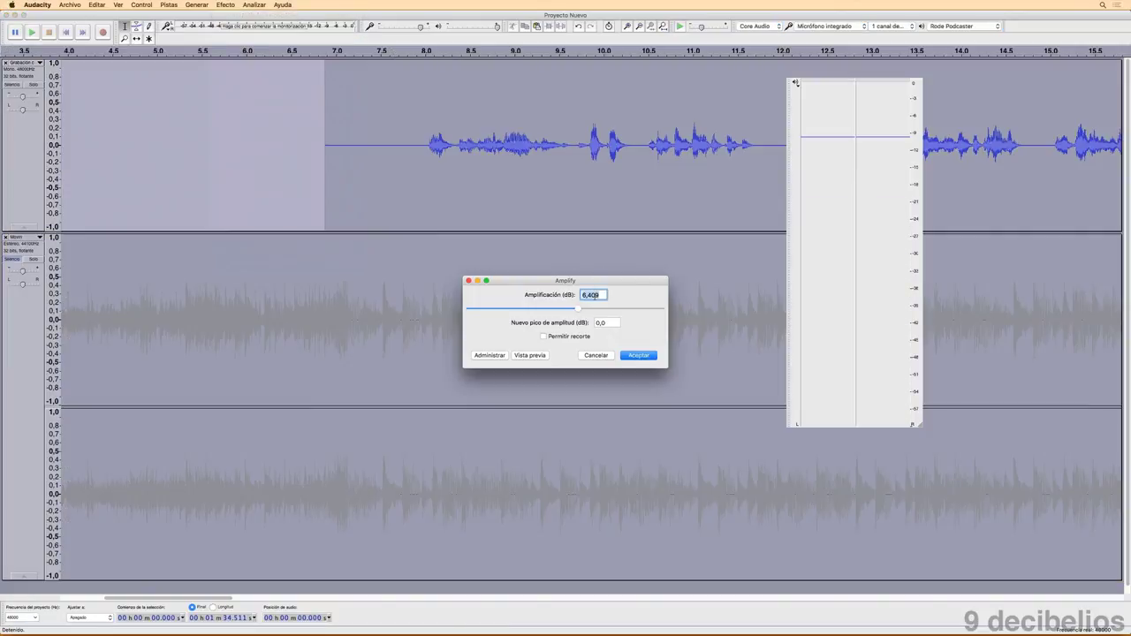
{"action": "left_click", "coordinate": [643, 356]}
Play the voice with the music muted from about 7 s to check its new level
{"action": "left_click", "coordinate": [409, 117]}
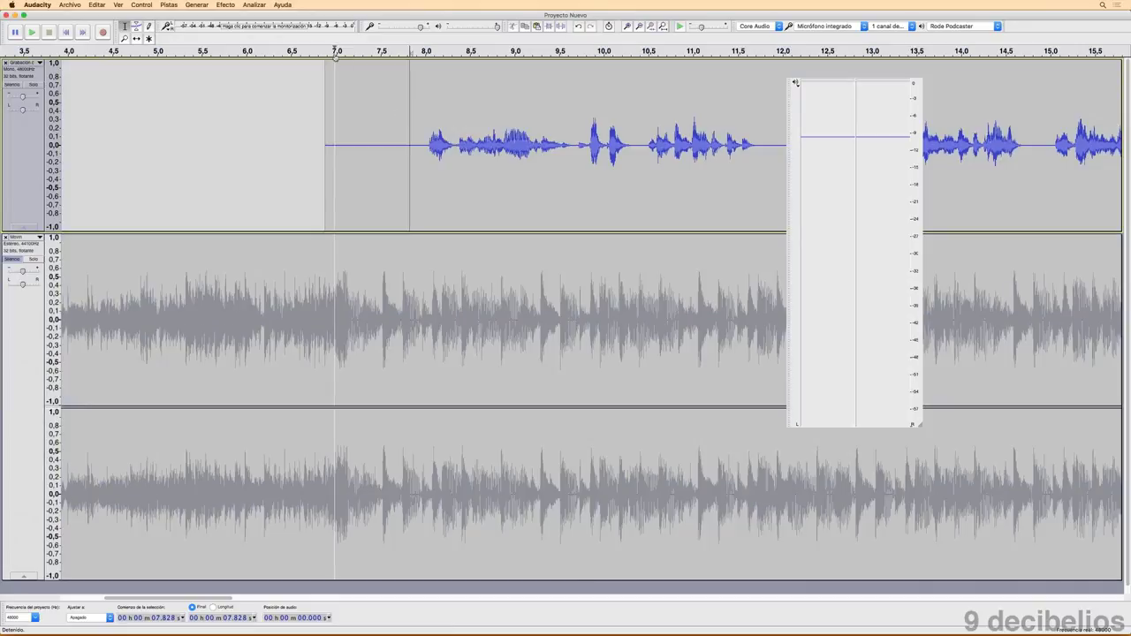
{"action": "key", "text": "space"}
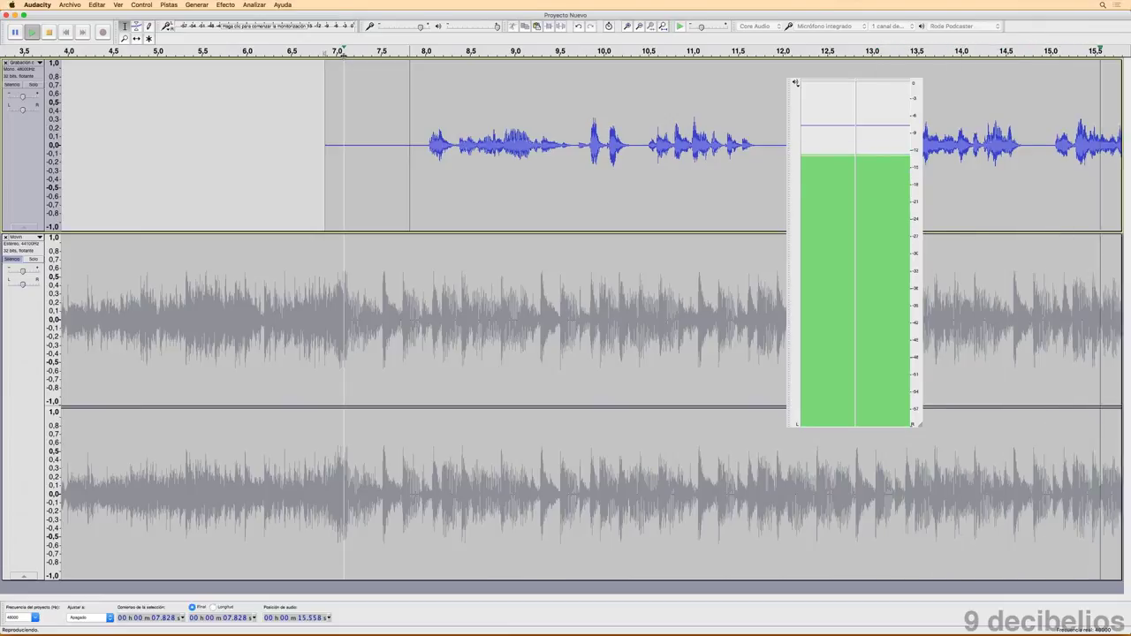
{"action": "key", "text": "space"}
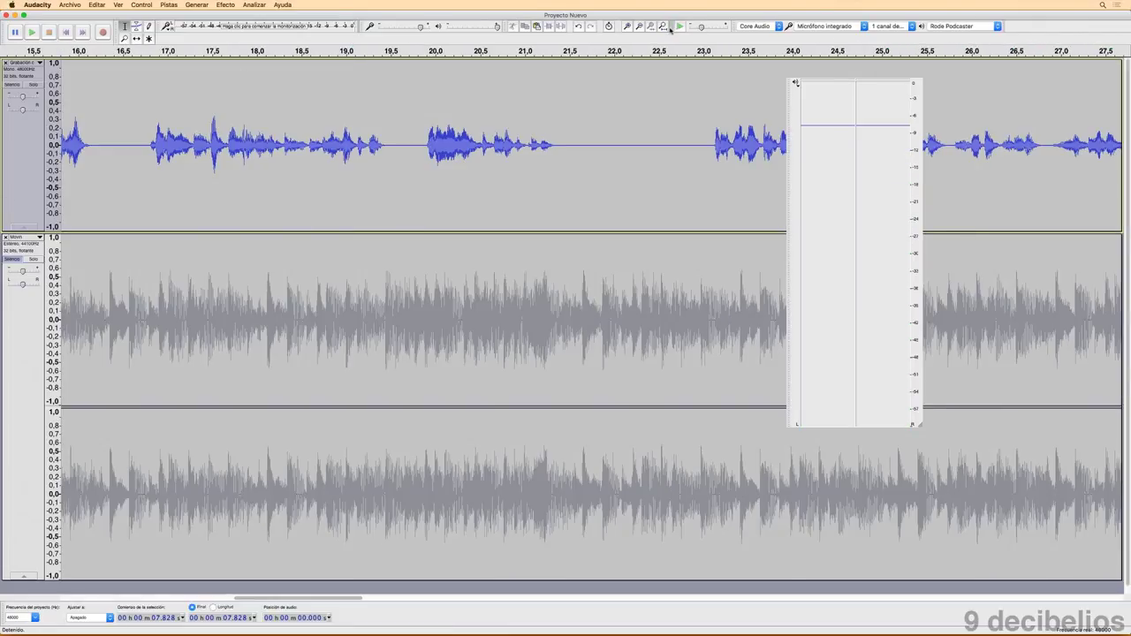
Unmute the music track and lower its volume envelope to about 0.3 from about 8.5 s onward, ramping down from about 7 s
{"action": "key", "text": "super+f"}
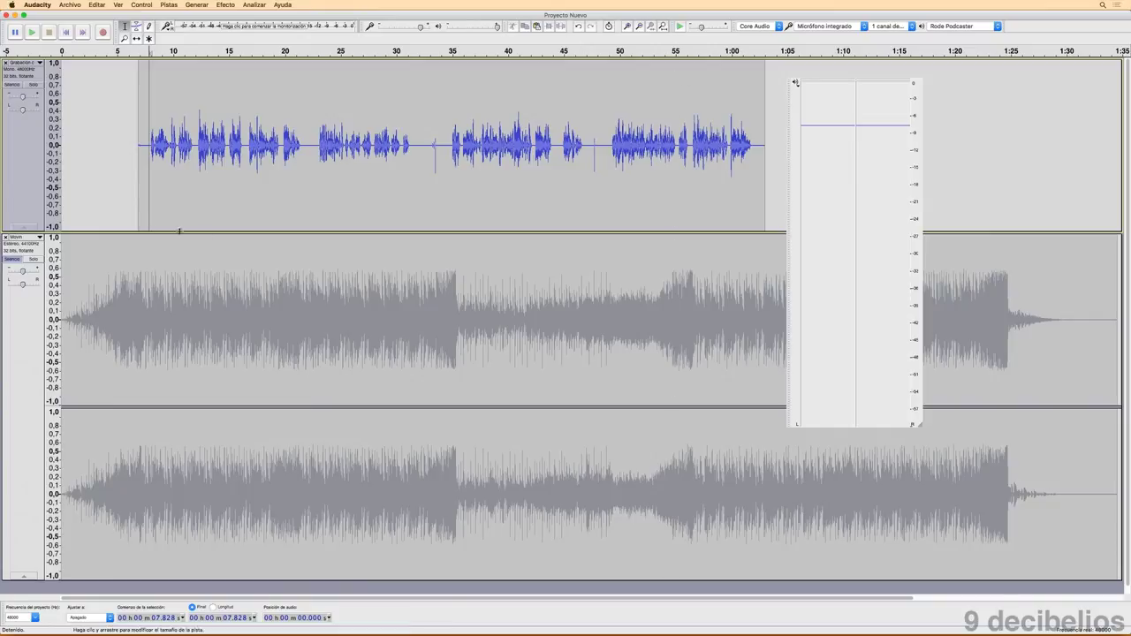
{"action": "left_click", "coordinate": [12, 259]}
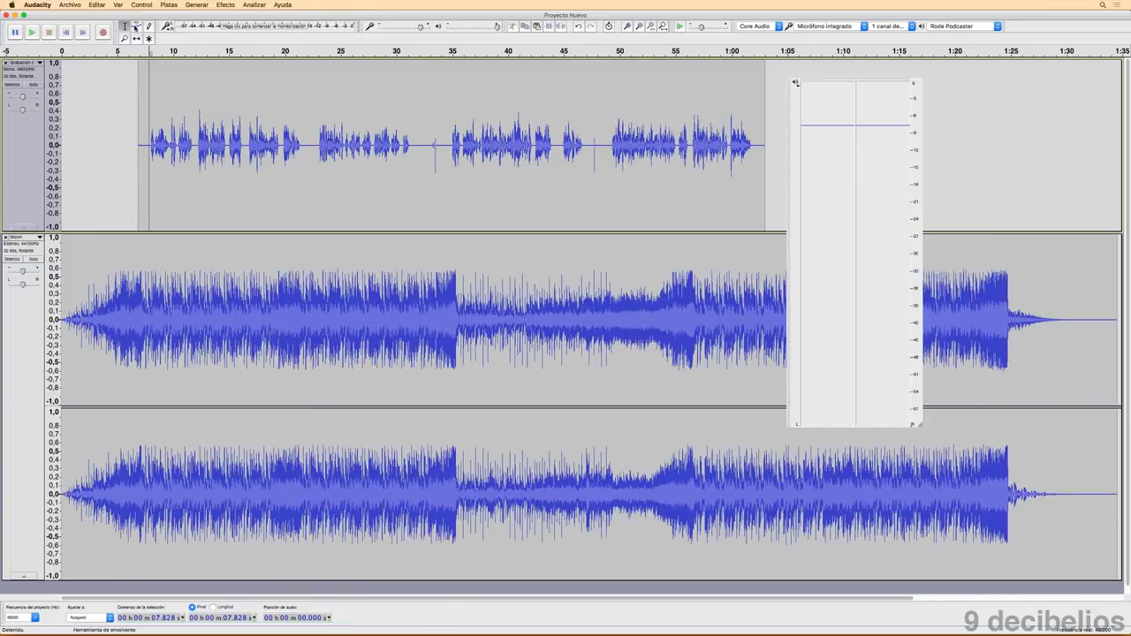
{"action": "left_click", "coordinate": [136, 25]}
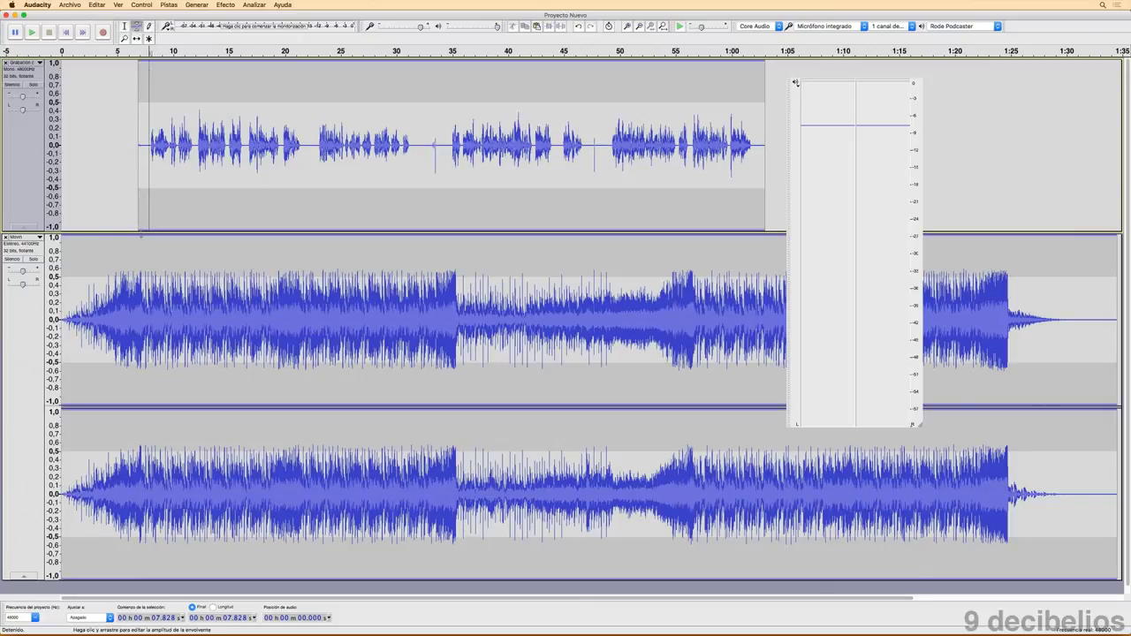
{"action": "left_click_drag", "start_coordinate": [155, 236], "coordinate": [155, 294]}
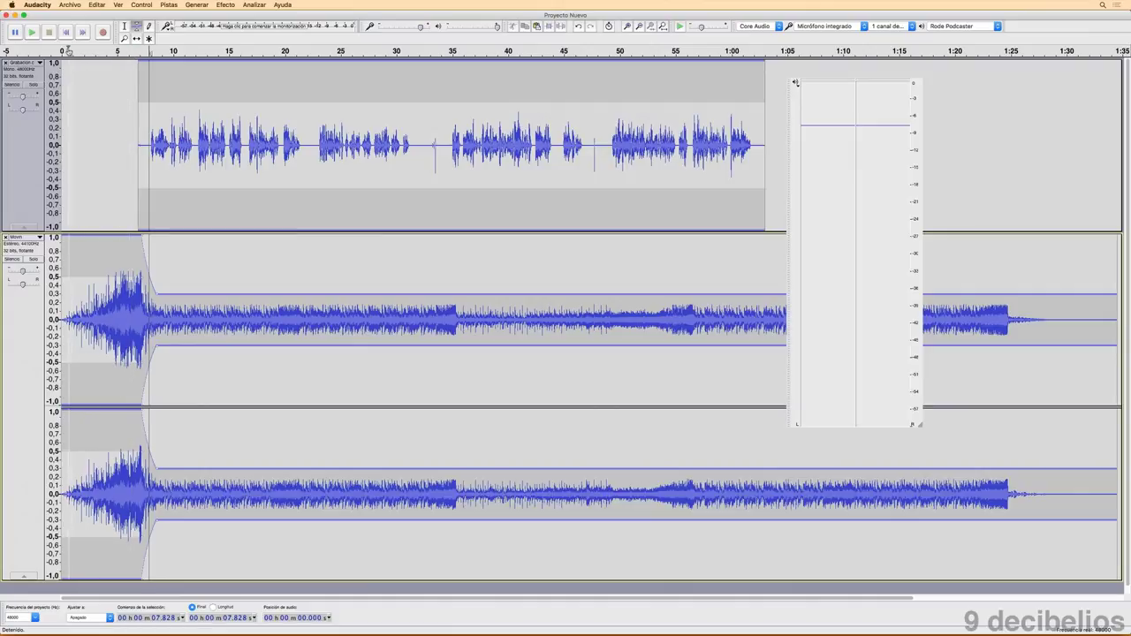
Play both tracks from the start, and lower the music's envelope under the voice to about 0.15
{"action": "left_click", "coordinate": [66, 32]}
{"action": "key", "text": "space"}
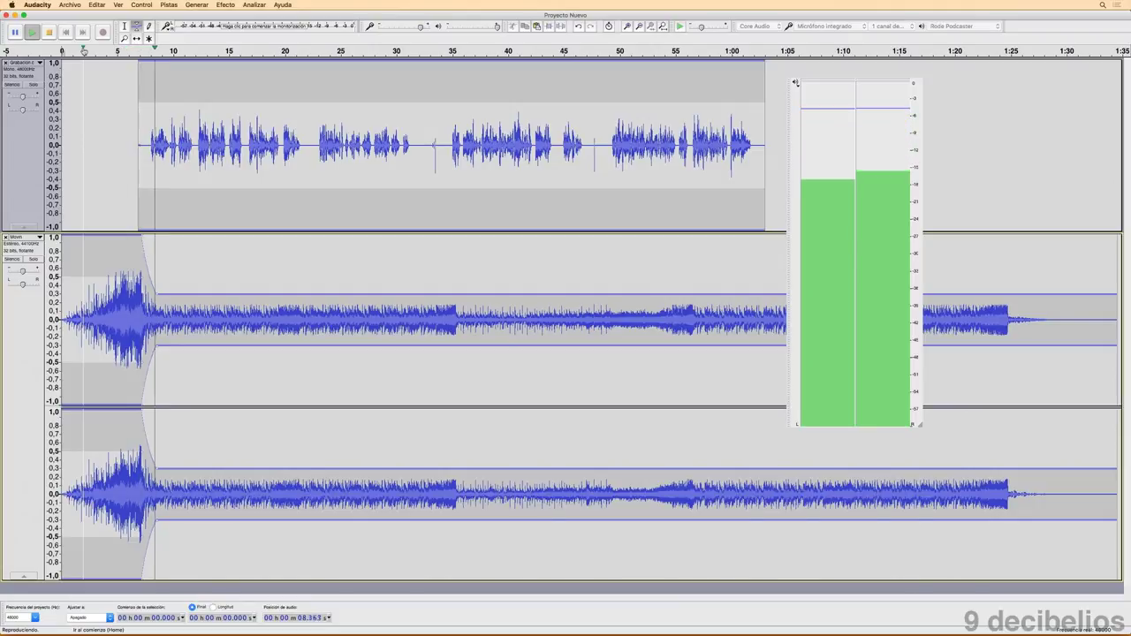
{"action": "key", "text": "space"}
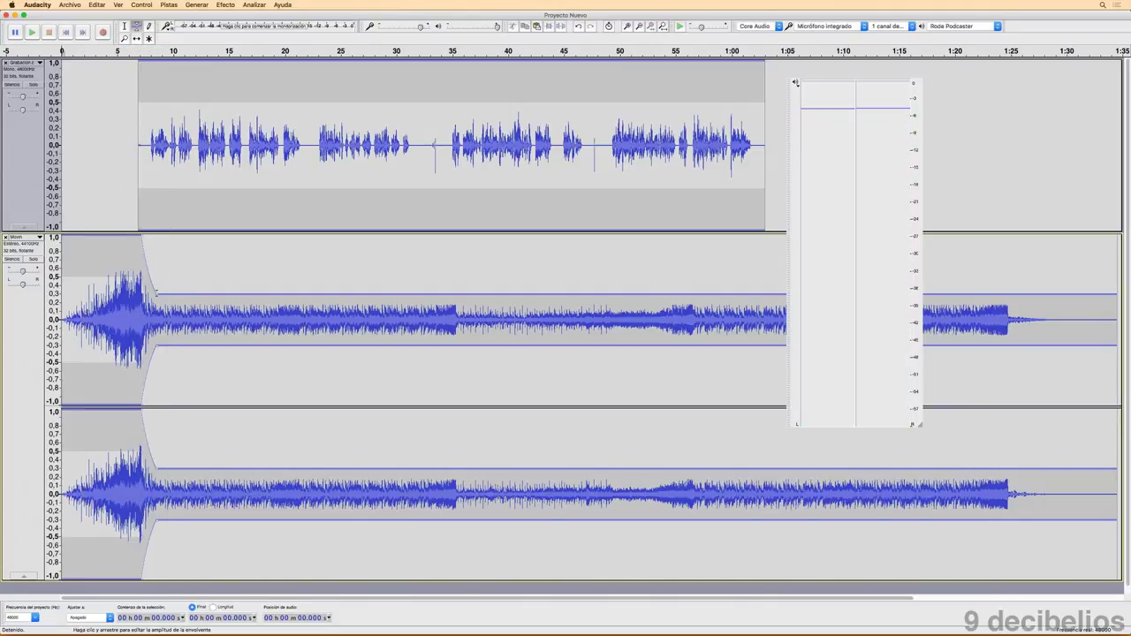
{"action": "left_click_drag", "start_coordinate": [157, 291], "coordinate": [158, 309]}
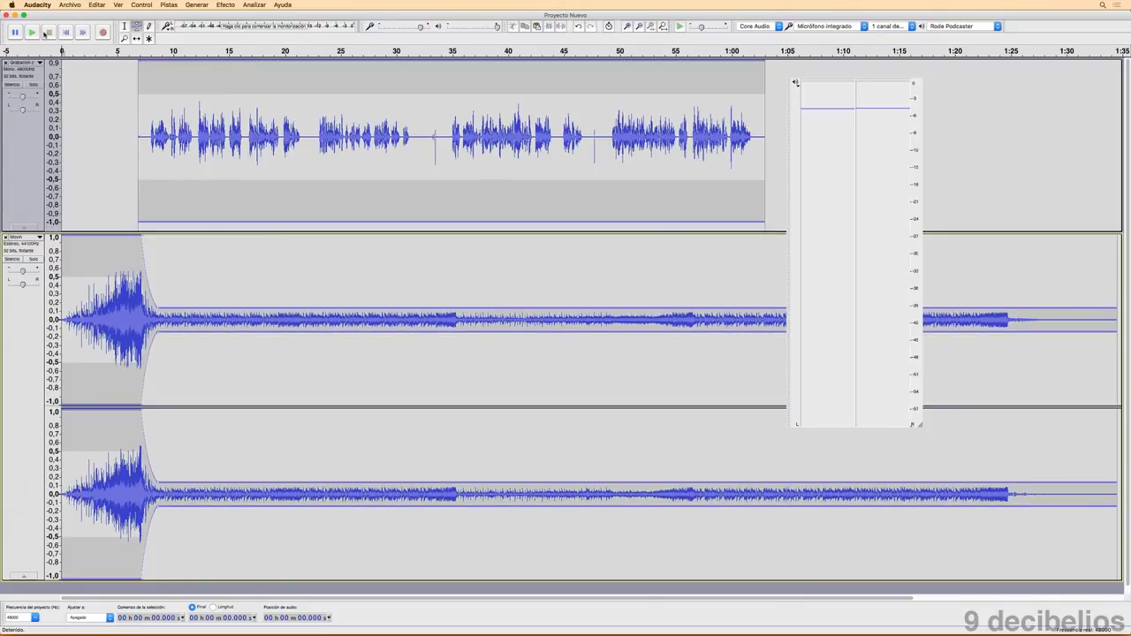
Solo the music track and play it from about 11 s and about 10.5 s to check its level under the voice
{"action": "left_click", "coordinate": [33, 259]}
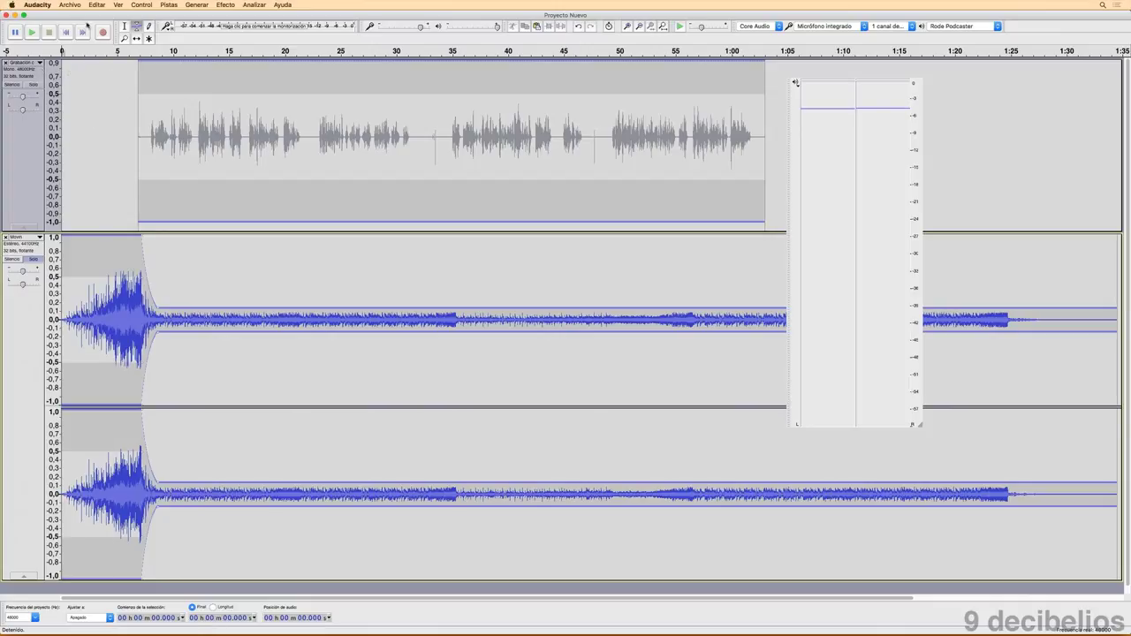
{"action": "left_click", "coordinate": [124, 28]}
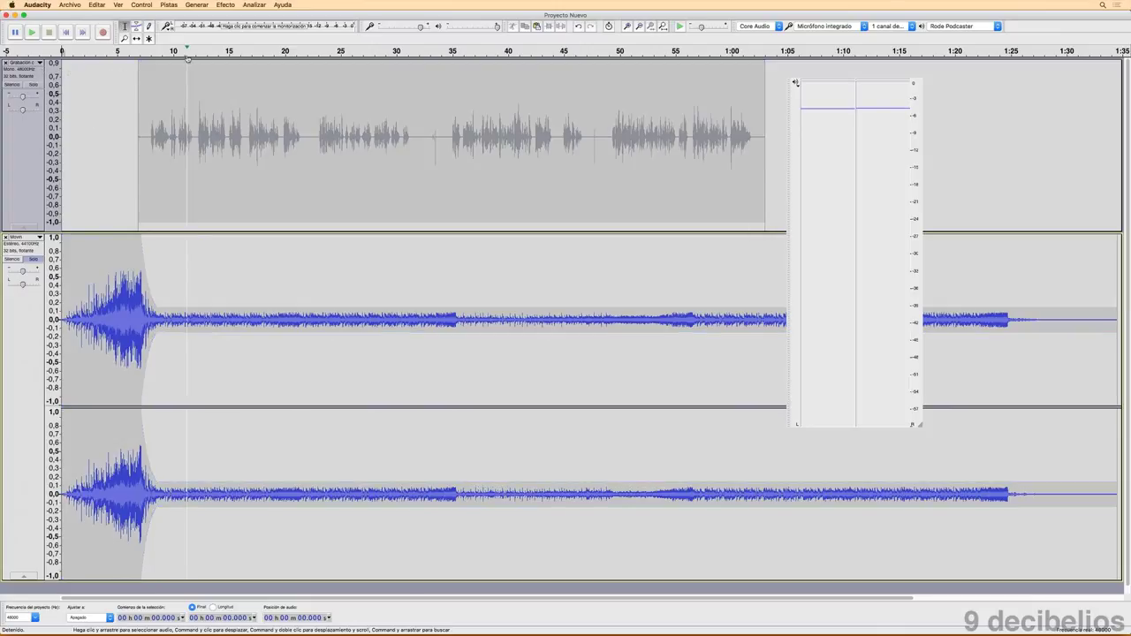
{"action": "left_click", "coordinate": [187, 53]}
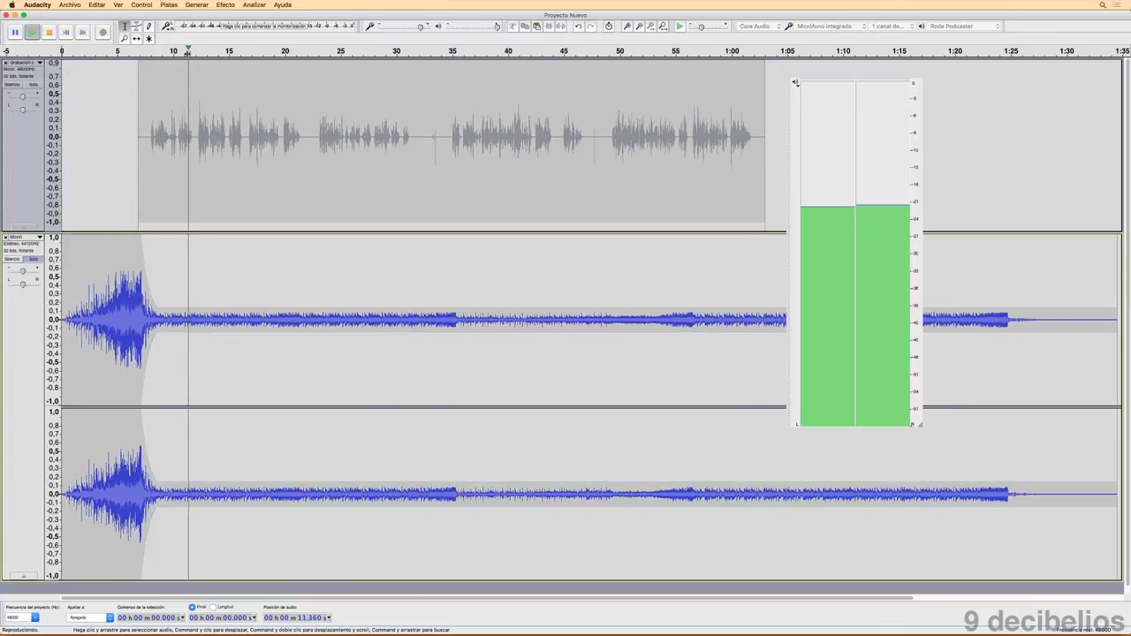
{"action": "left_click", "coordinate": [180, 51]}
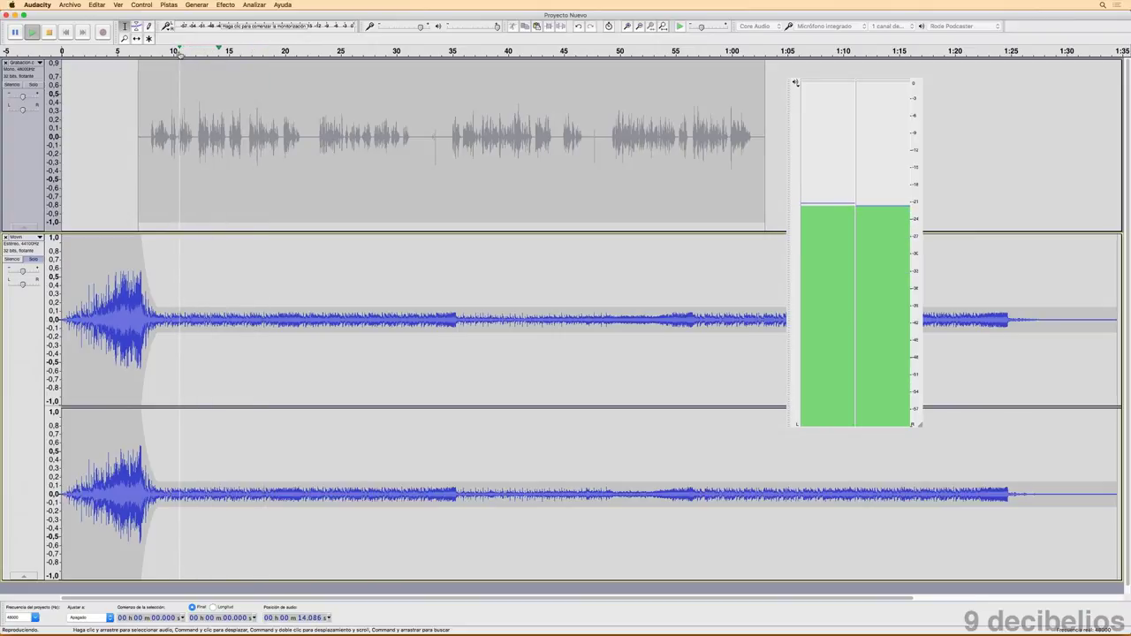
{"action": "key", "text": "space"}
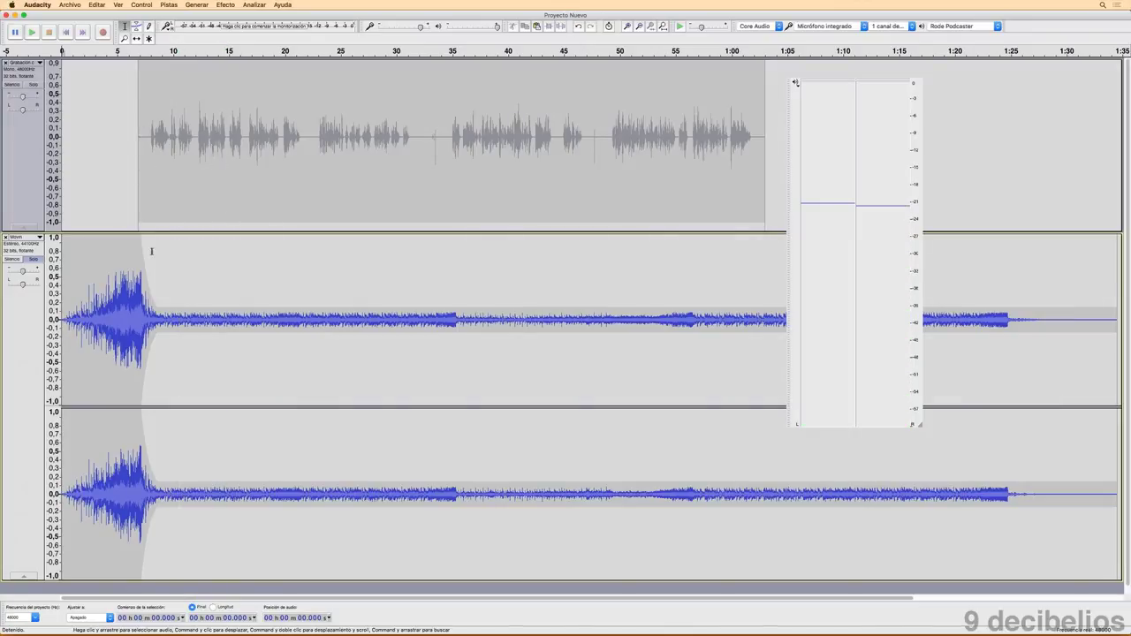
Lower the music's volume envelope under the voice slightly further, to about 0.12
{"action": "left_click", "coordinate": [136, 38]}
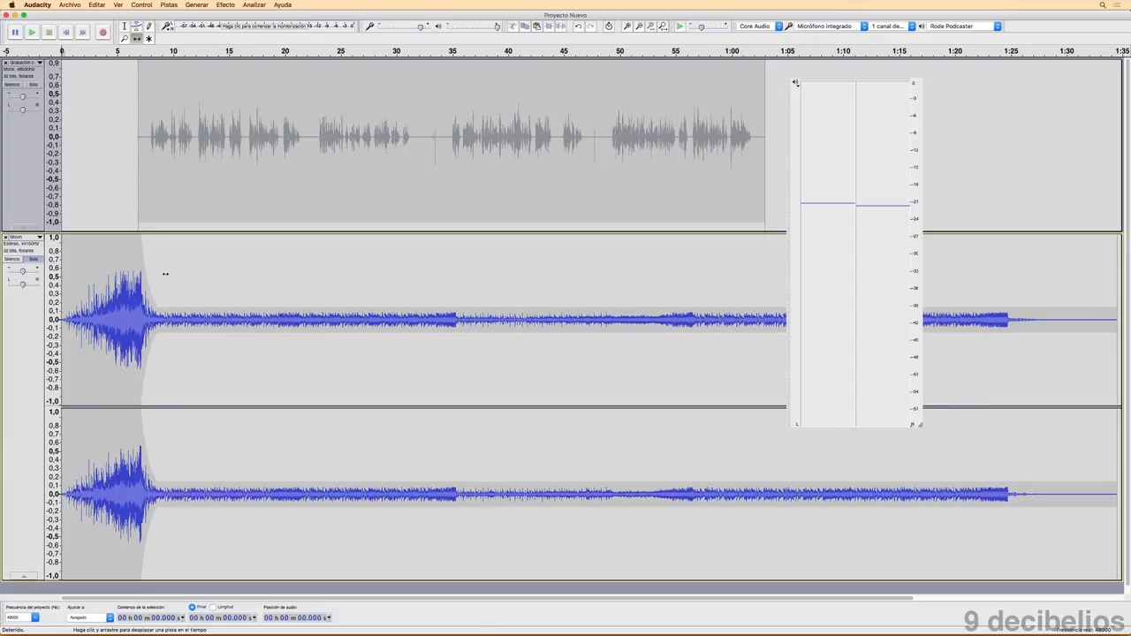
{"action": "left_click", "coordinate": [136, 25]}
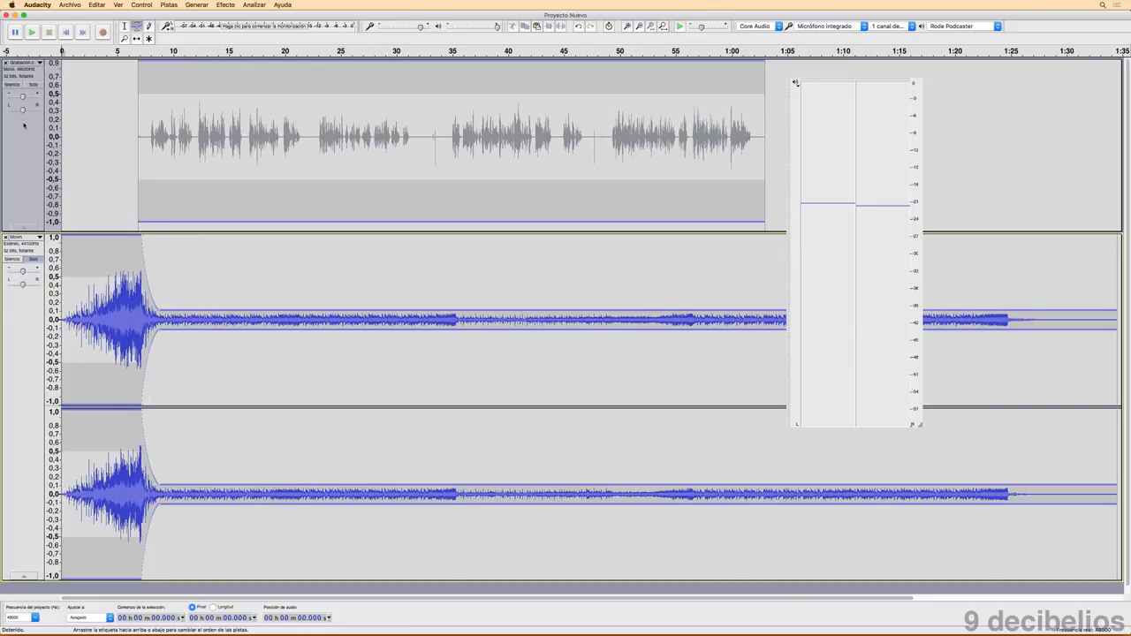
Unsolo the music track and play the mix of voice and music from the start
{"action": "left_click", "coordinate": [34, 262]}
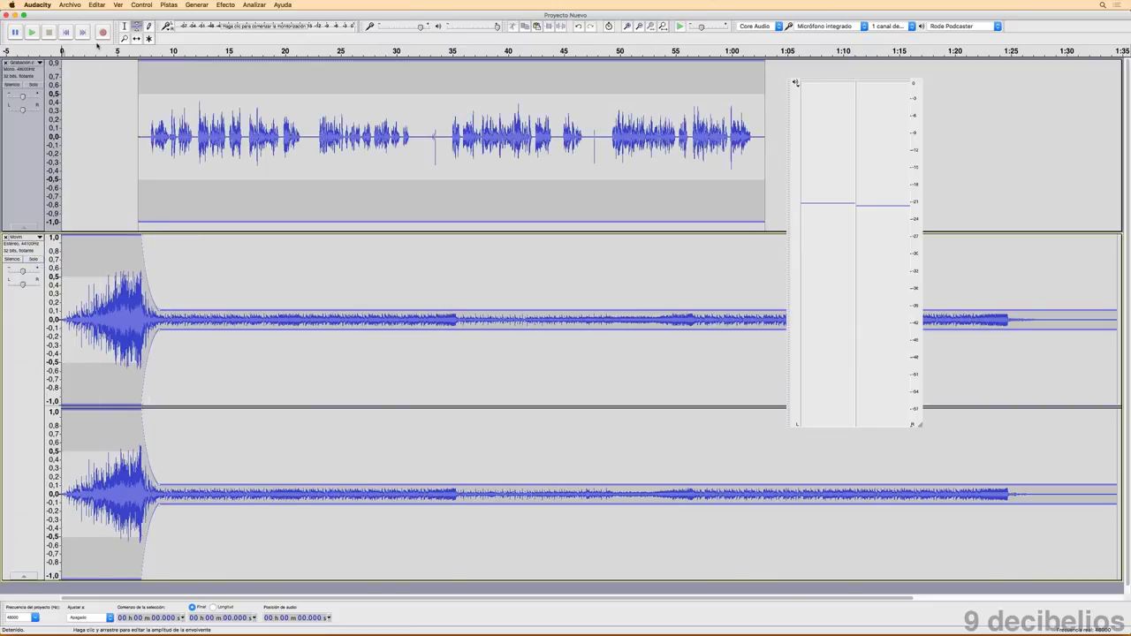
{"action": "left_click", "coordinate": [32, 33]}
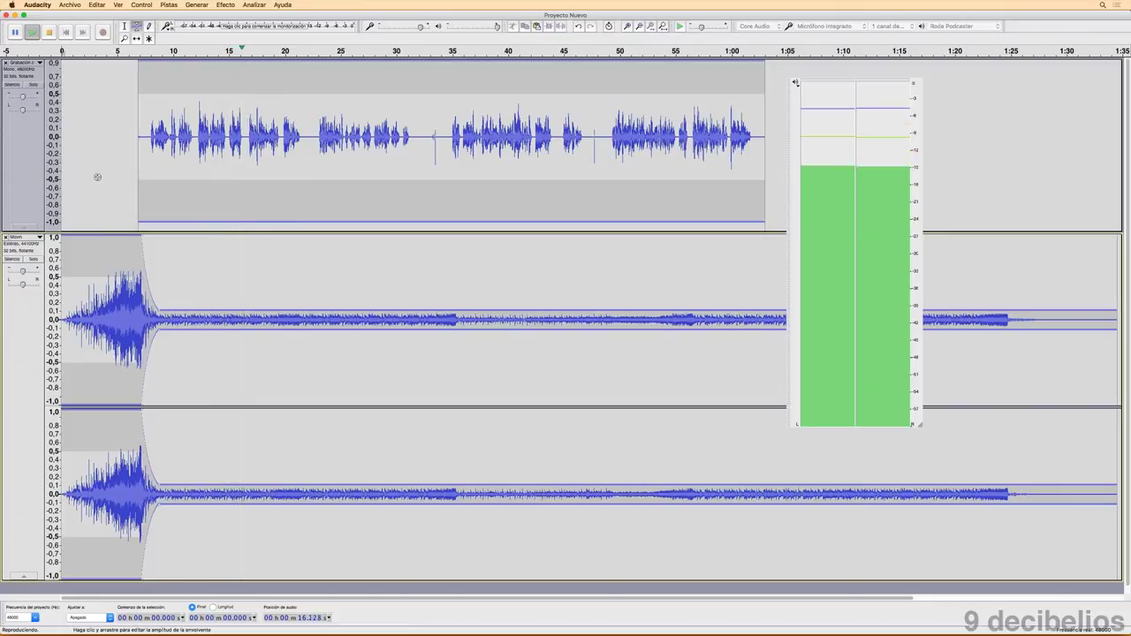
{"action": "key", "text": "space"}
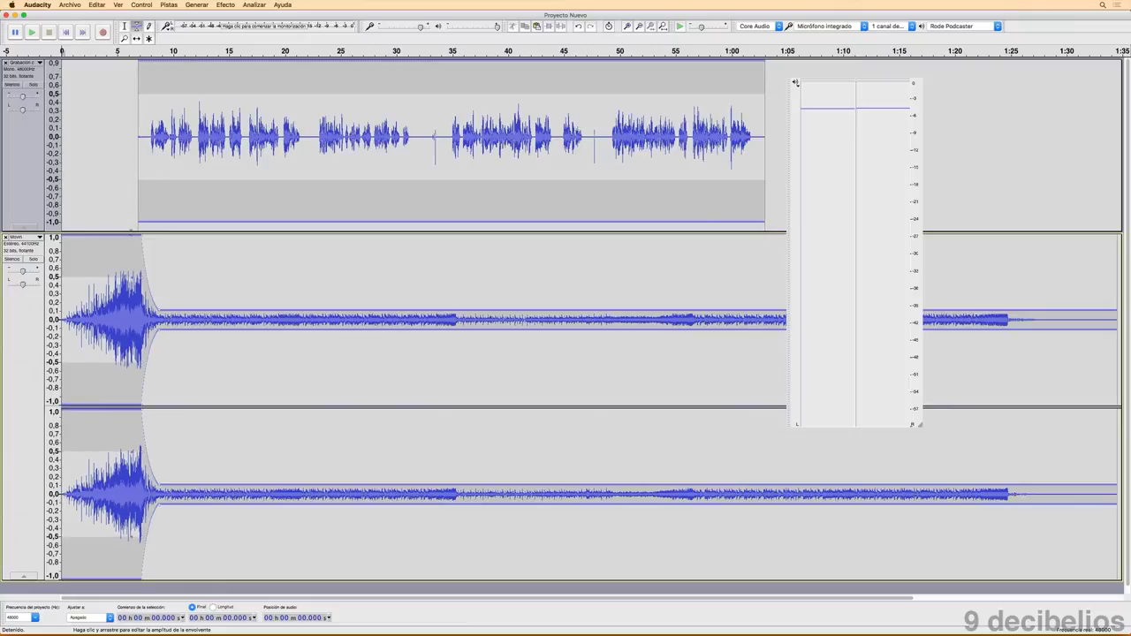
Lower the music's envelope under the voice to about 0.06, and play the mix from about 7.7 s
{"action": "left_click_drag", "start_coordinate": [154, 485], "coordinate": [154, 490]}
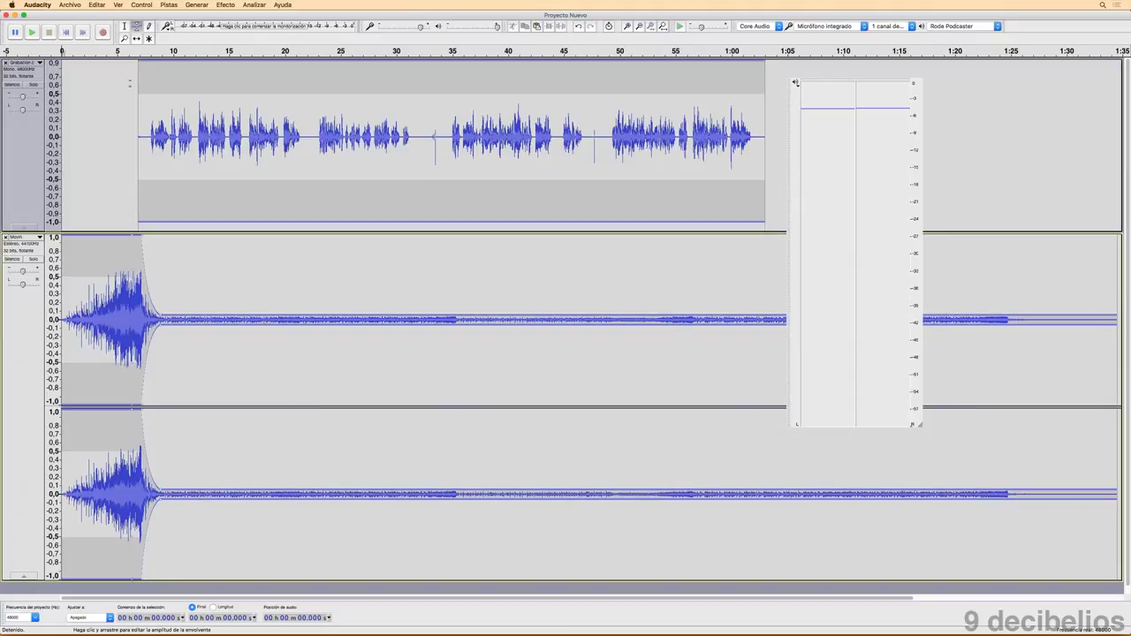
{"action": "left_click", "coordinate": [148, 53]}
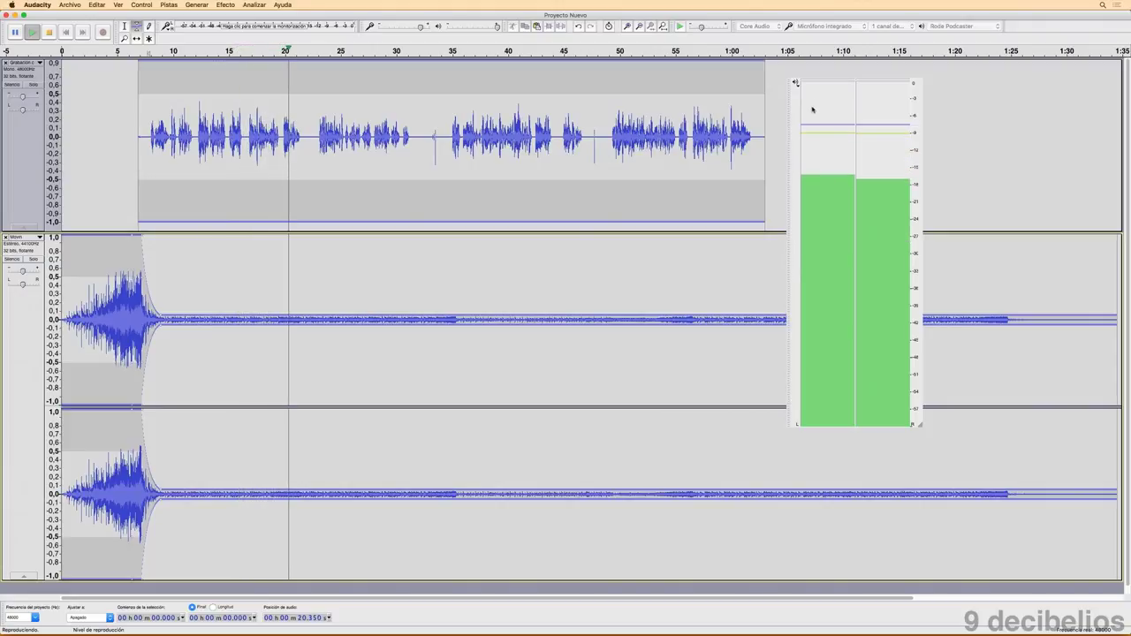
Stop the playback and reset the toolbars to their default layout
{"action": "key", "text": "space"}
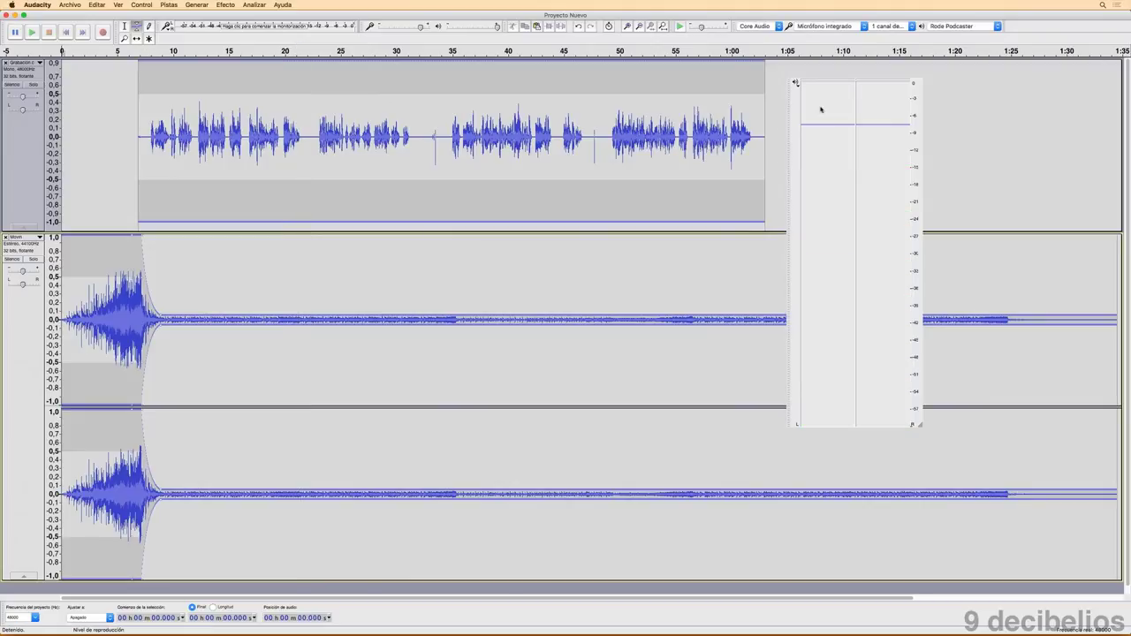
{"action": "left_click", "coordinate": [119, 4]}
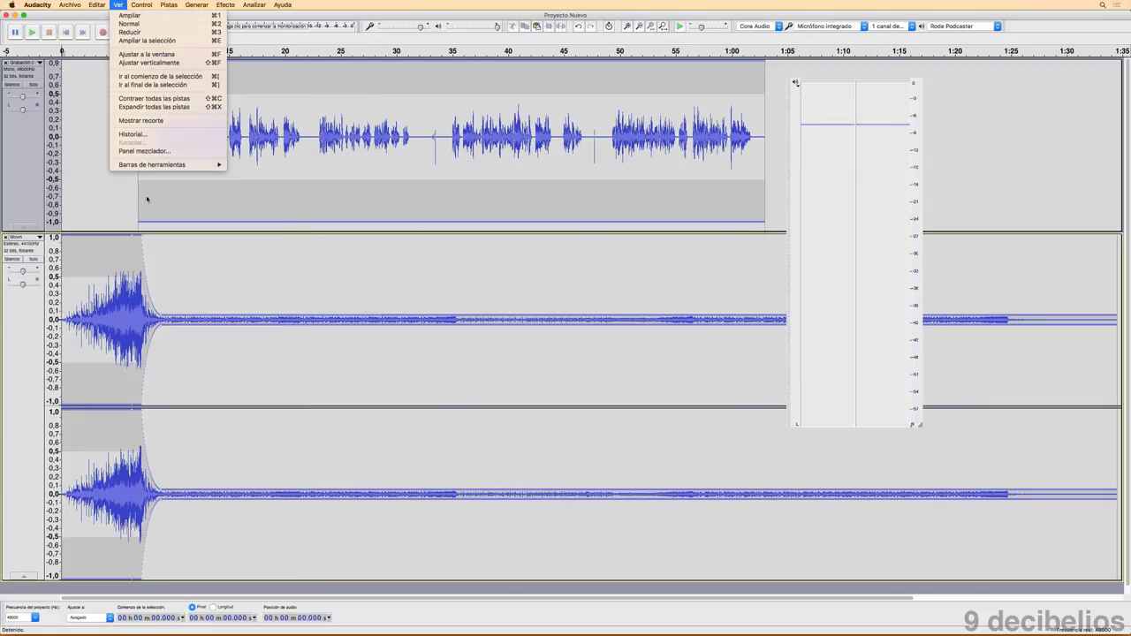
{"action": "mouse_move", "coordinate": [150, 165]}
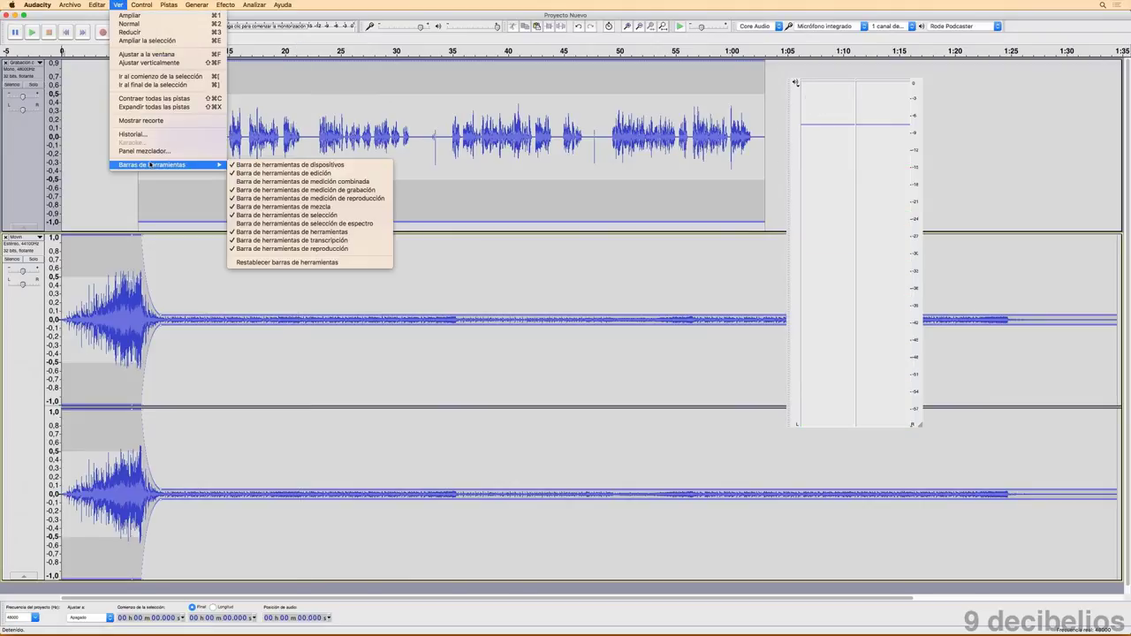
{"action": "left_click", "coordinate": [291, 263]}
Delete the surplus end of the music track, from about 1:06.2 to its end at about 1:34.5
{"action": "left_click_drag", "start_coordinate": [413, 602], "coordinate": [487, 602]}
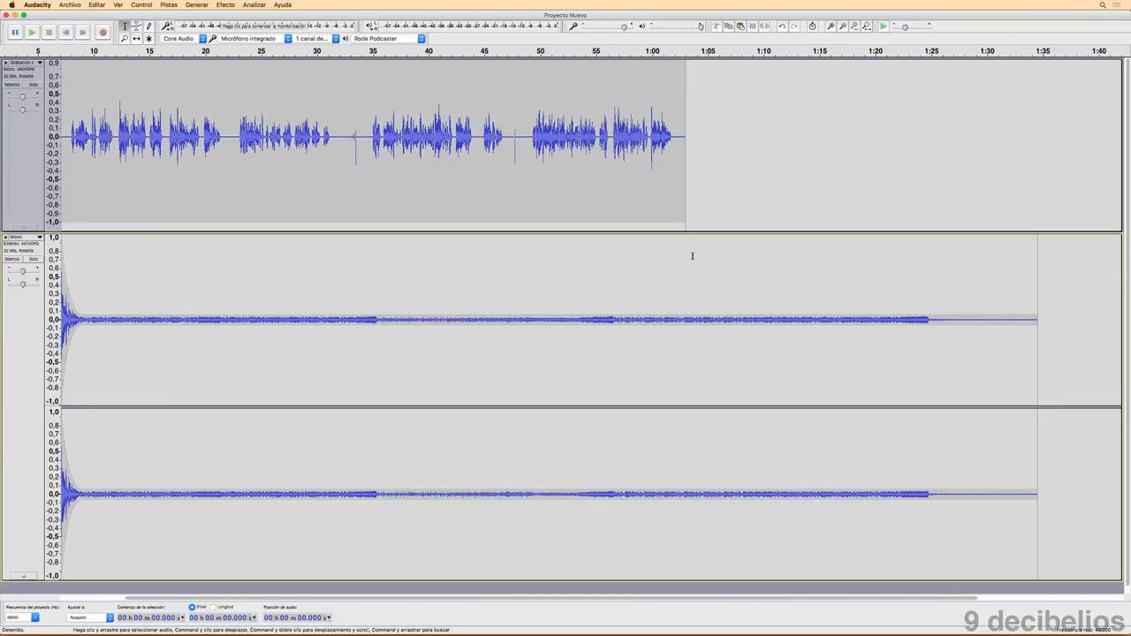
{"action": "left_click_drag", "start_coordinate": [721, 253], "coordinate": [1036, 412]}
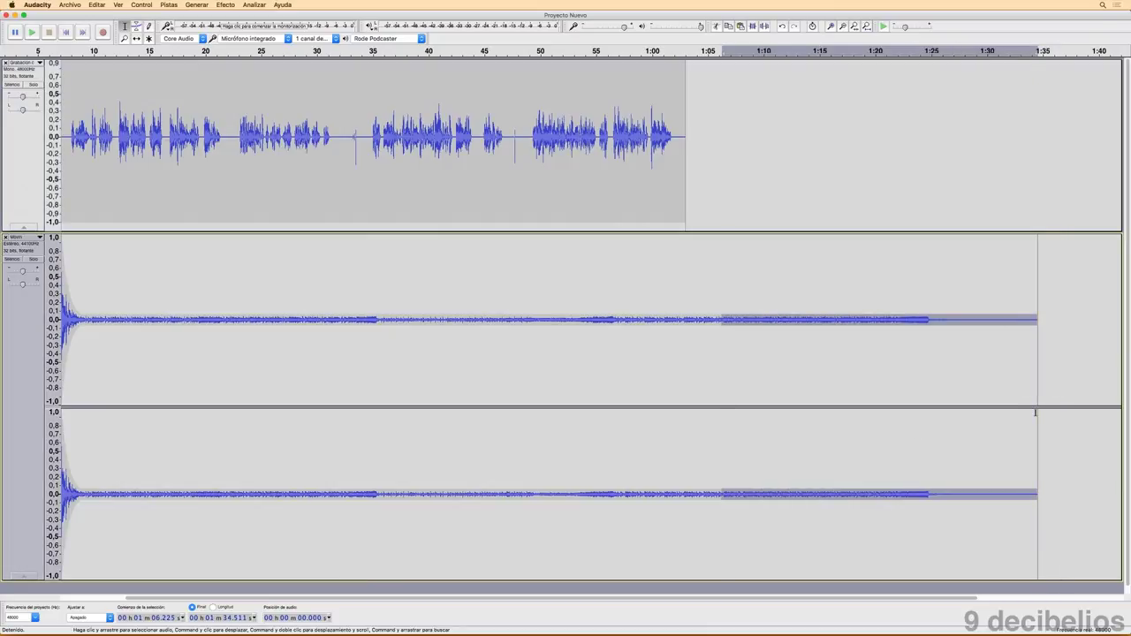
{"action": "key", "text": "Delete"}
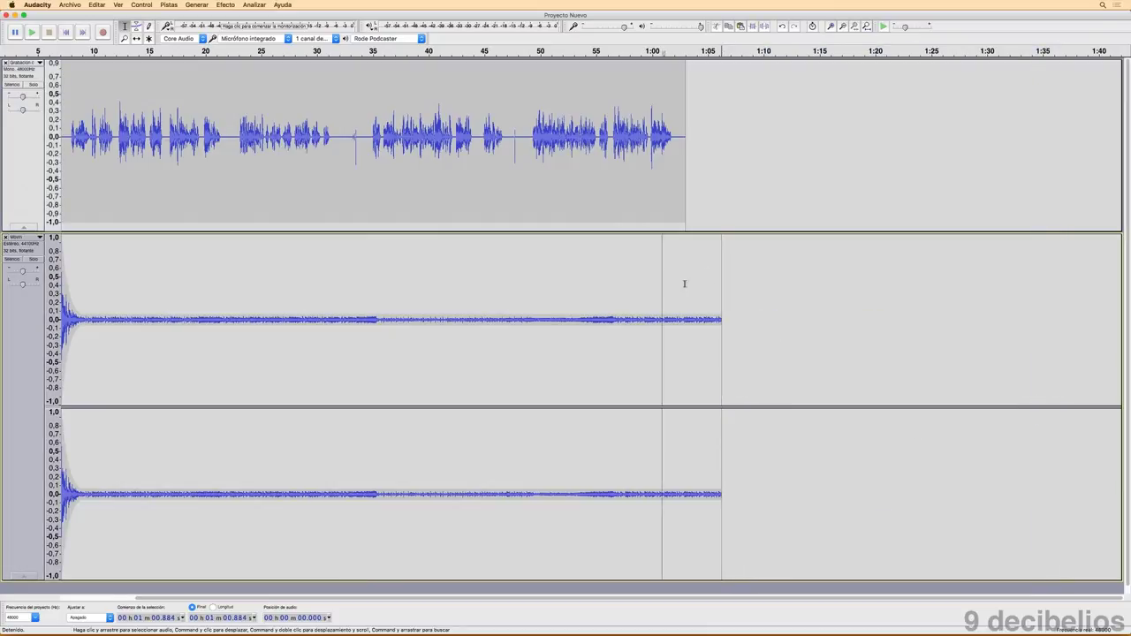
Apply a fade-out to the end of the music track, from about 1:00.9 to its last sample
{"action": "left_click_drag", "start_coordinate": [684, 284], "coordinate": [716, 284]}
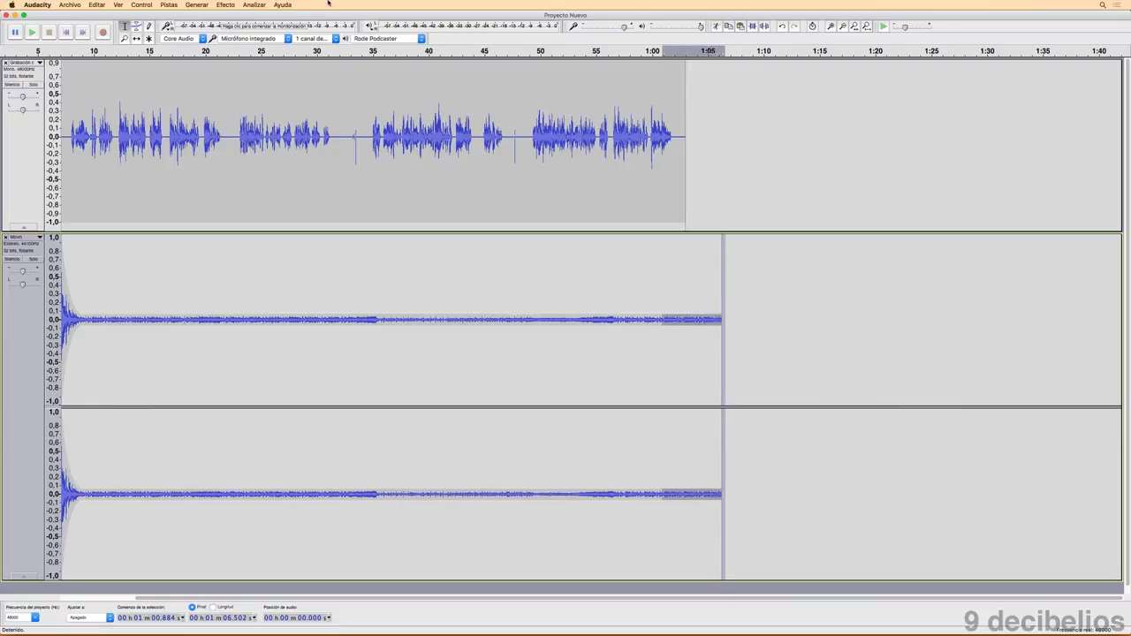
{"action": "left_click", "coordinate": [226, 5]}
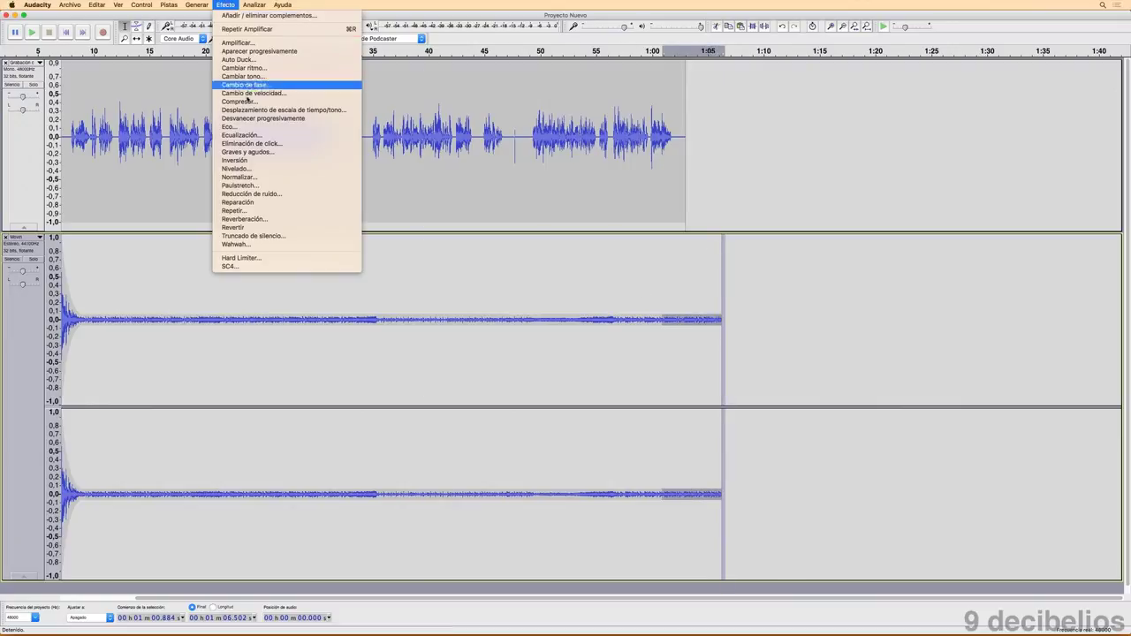
{"action": "left_click", "coordinate": [250, 118]}
Play the end of the mix from about 57.1 s to check the fade-out, and fit the whole project in the window
{"action": "left_click", "coordinate": [619, 189]}
{"action": "key", "text": "space"}
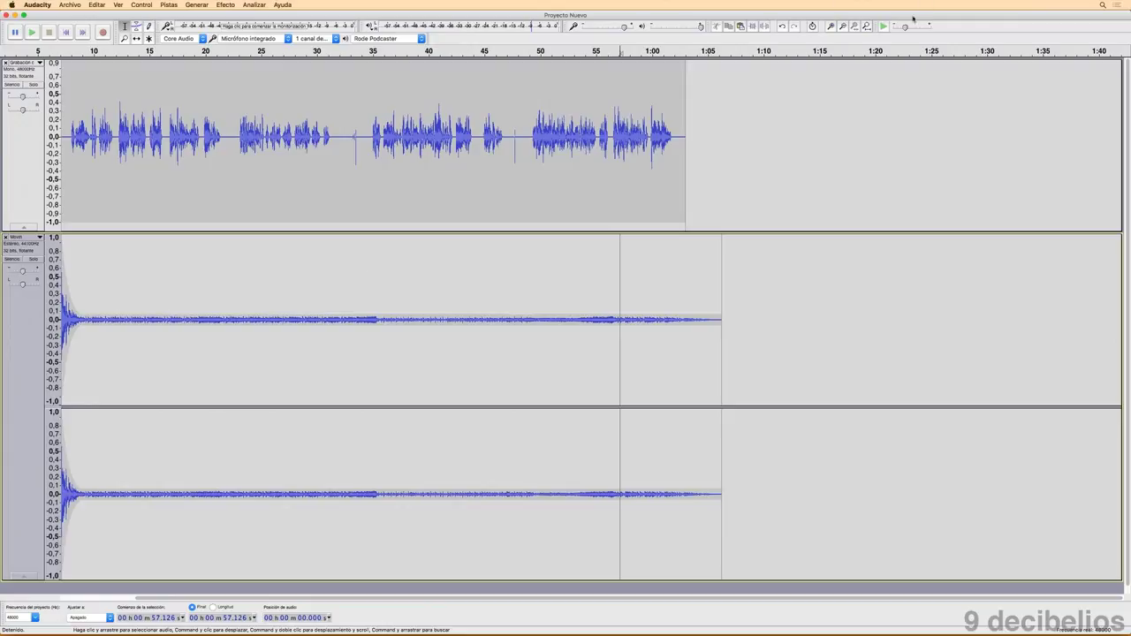
{"action": "left_click", "coordinate": [868, 26]}
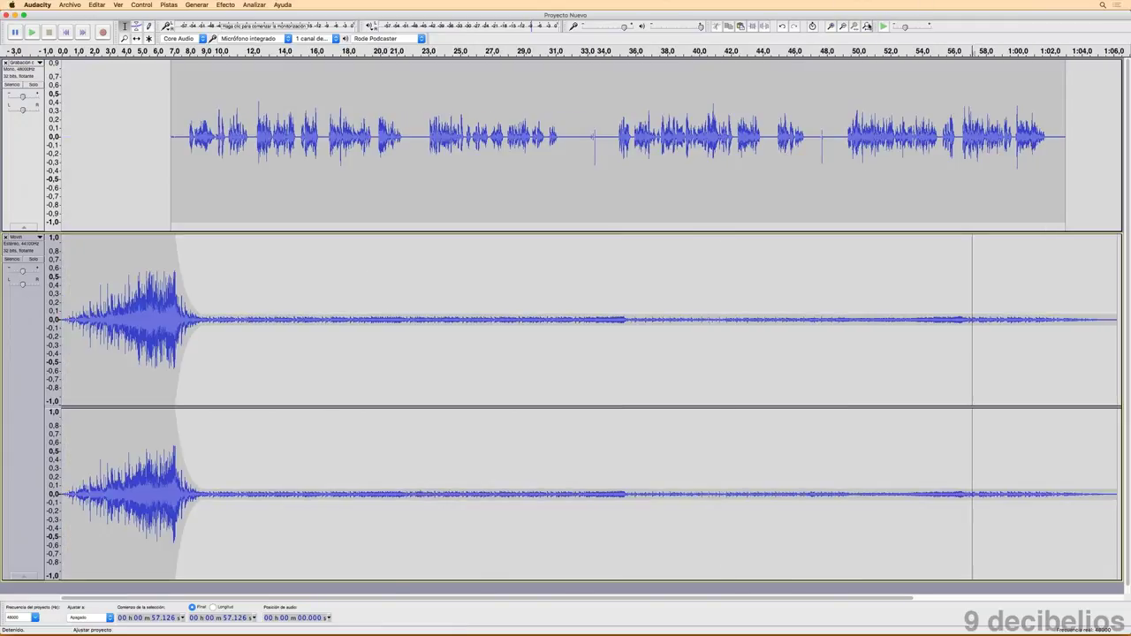